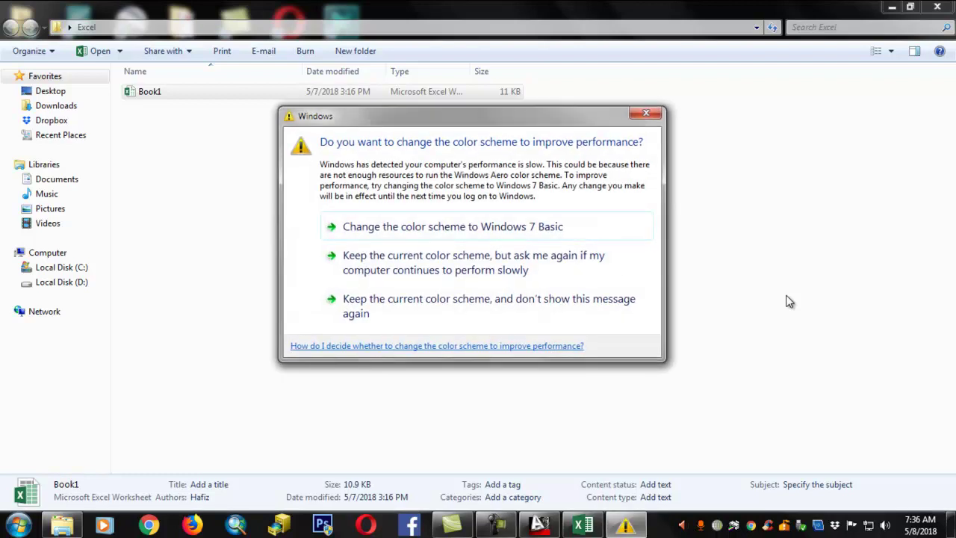
Keep the current Windows color scheme without showing the message again, and switch to the empty AutoCAD drawing
{"action": "left_click", "coordinate": [446, 309]}
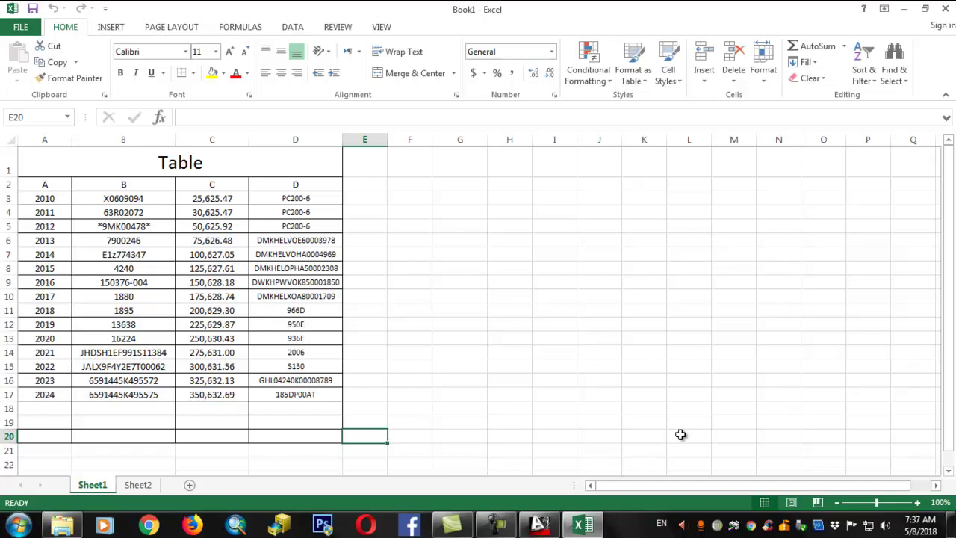
{"action": "left_click", "coordinate": [549, 529]}
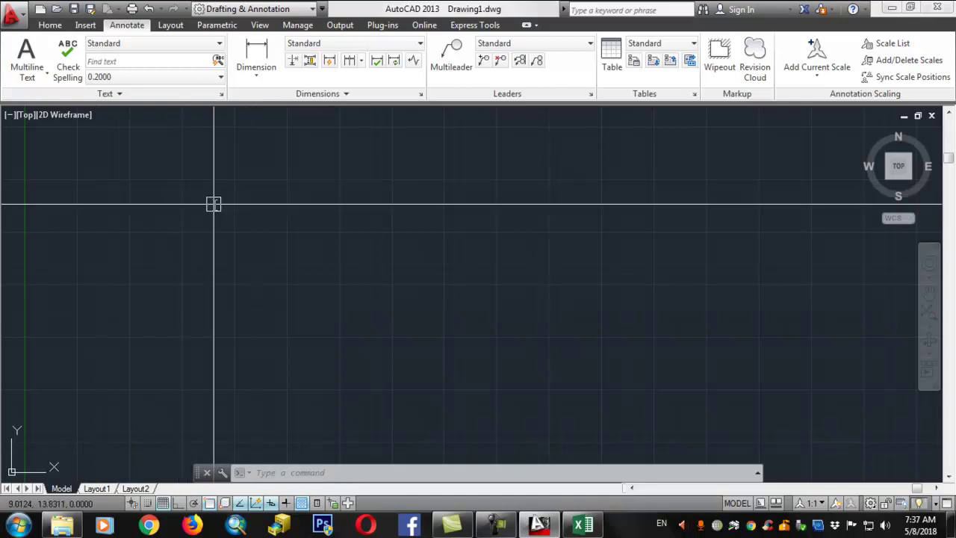
{"action": "left_click", "coordinate": [175, 217]}
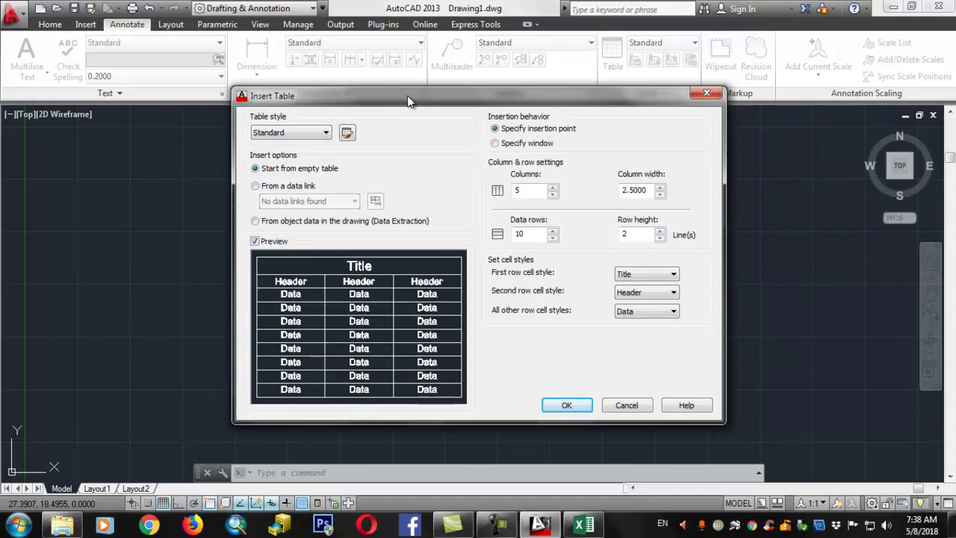
Set the table's insert option to From a data link and launch the Data Link Manager
{"action": "left_click_drag", "start_coordinate": [412, 103], "coordinate": [389, 103]}
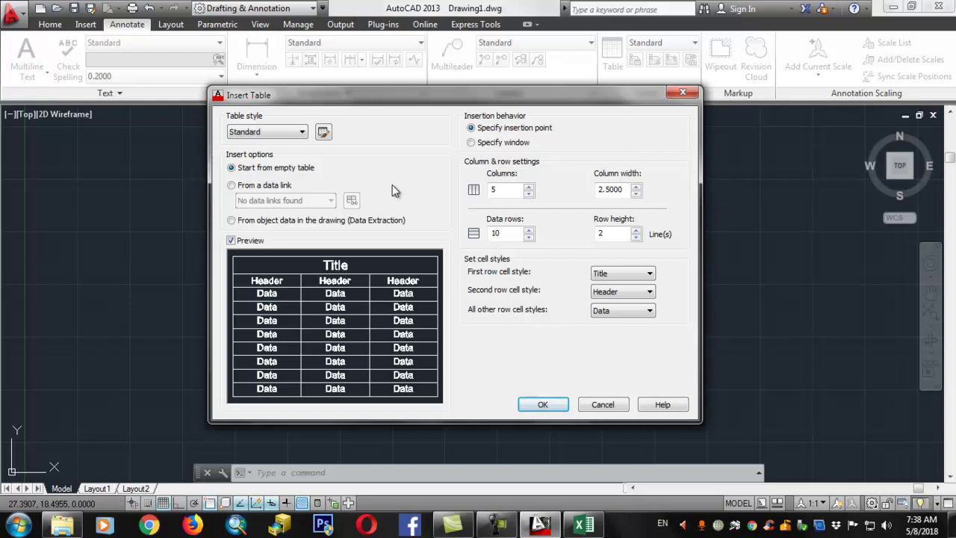
{"action": "left_click", "coordinate": [250, 191]}
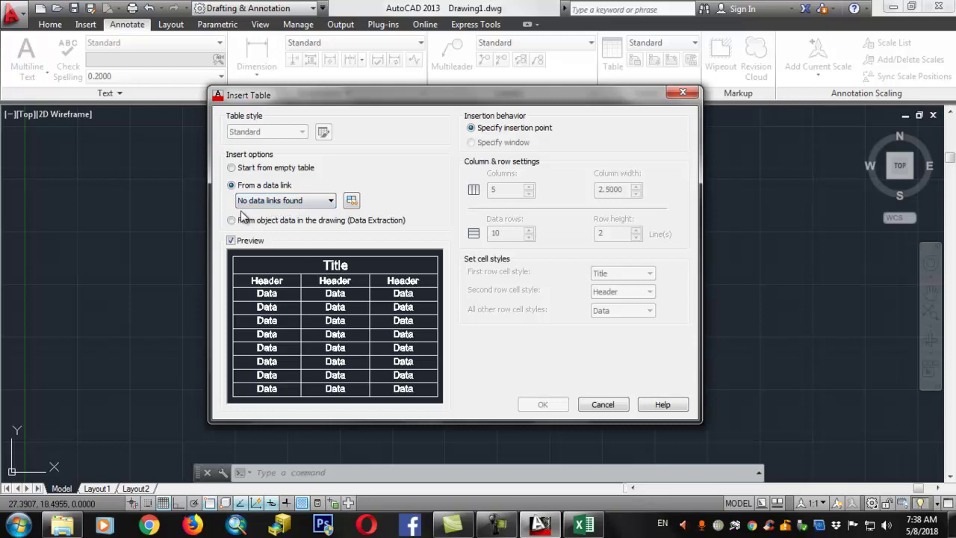
{"action": "left_click", "coordinate": [327, 202]}
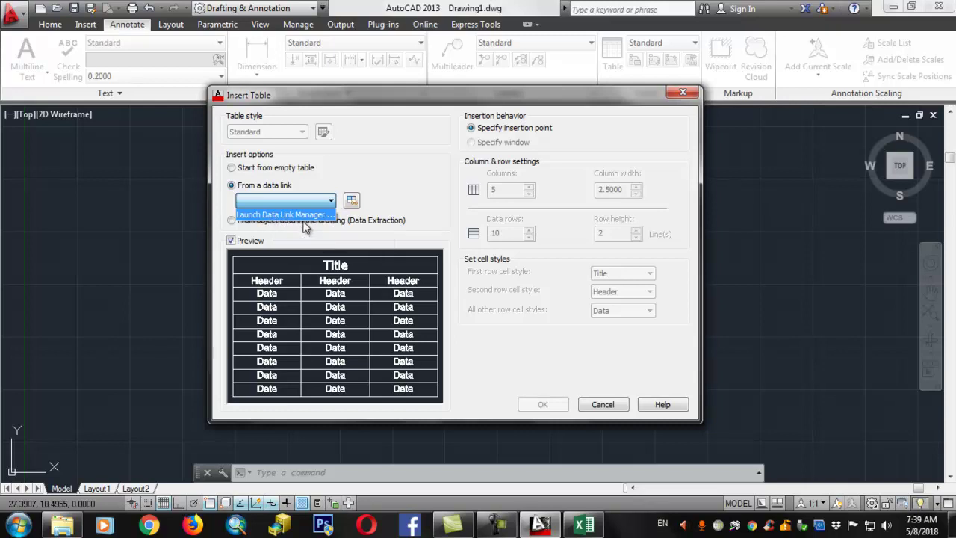
{"action": "left_click", "coordinate": [331, 201]}
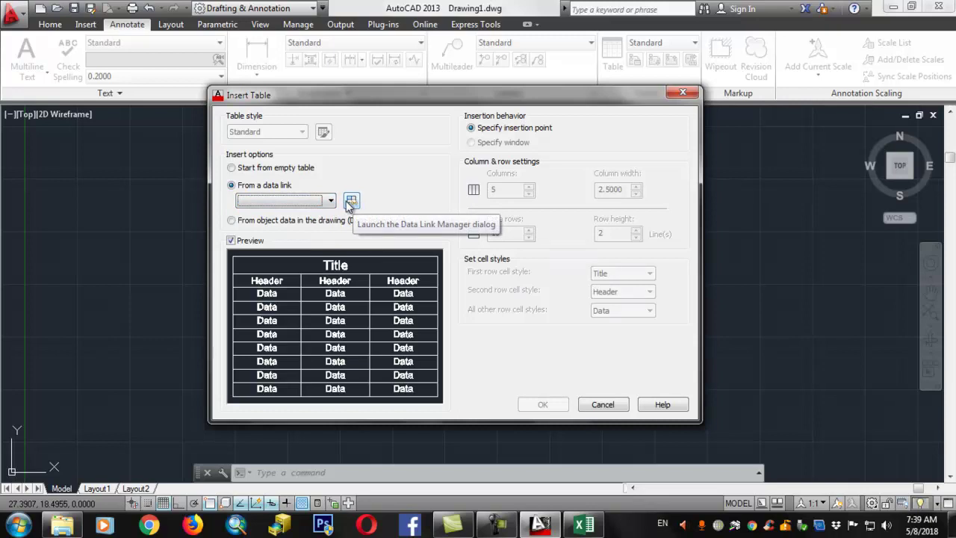
{"action": "left_click", "coordinate": [351, 201]}
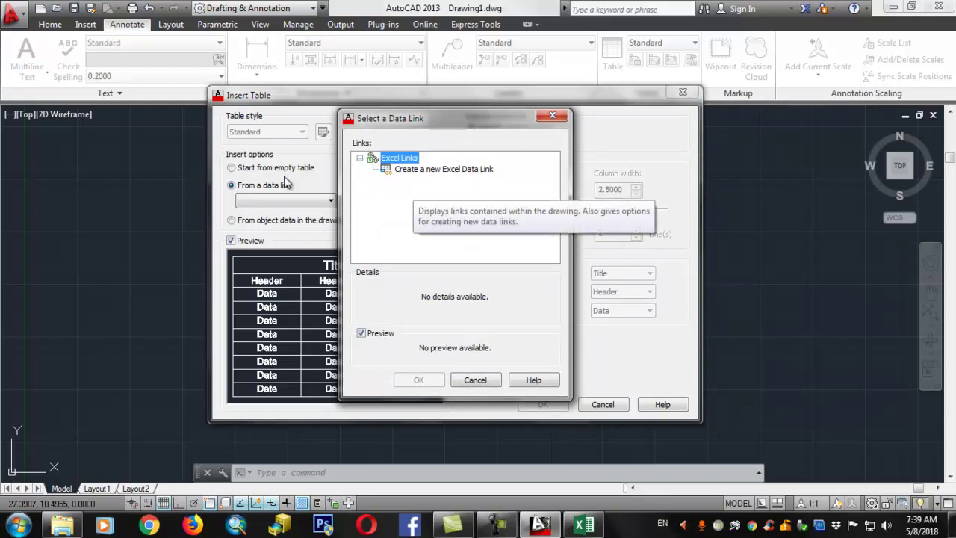
Create a new Excel data link named book1
{"action": "left_click", "coordinate": [419, 171]}
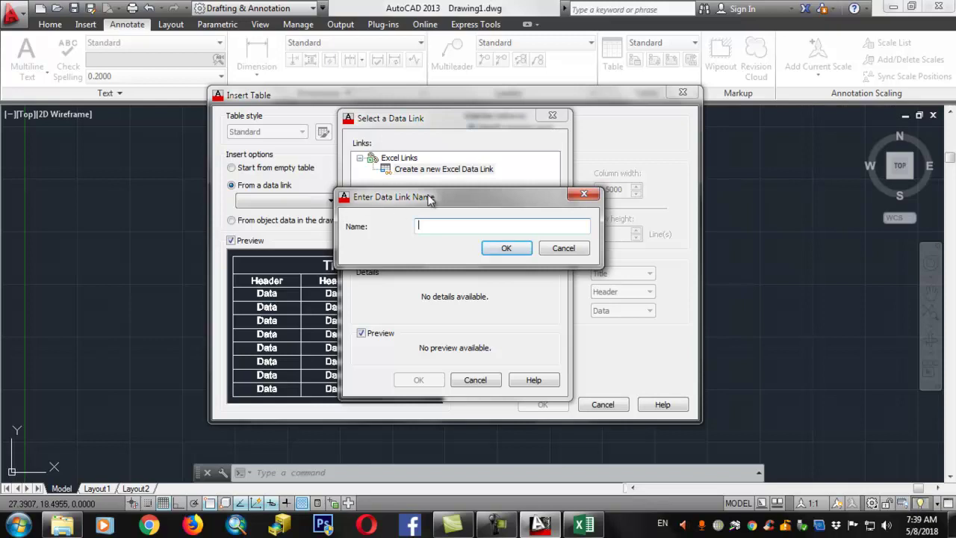
{"action": "left_click_drag", "start_coordinate": [429, 201], "coordinate": [419, 191]}
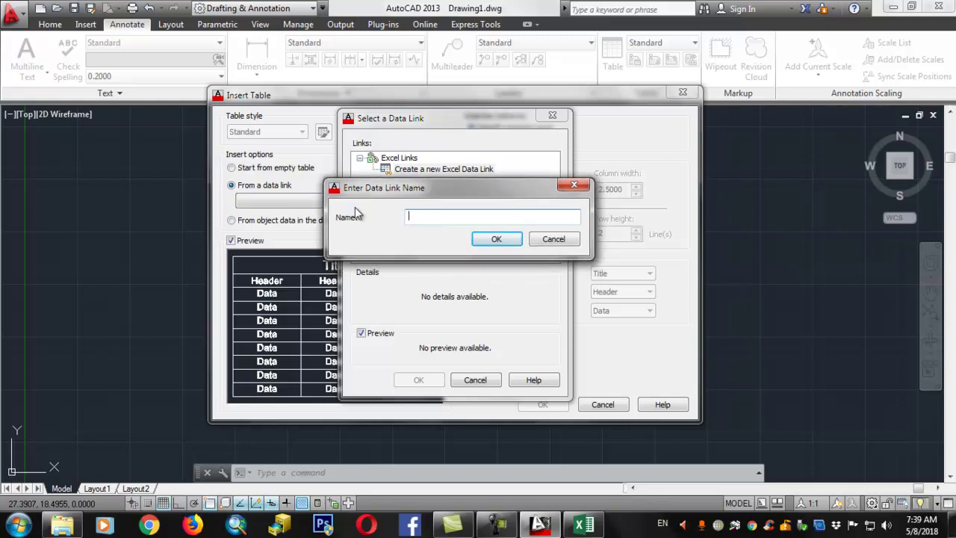
{"action": "left_click", "coordinate": [418, 216]}
{"action": "left_click", "coordinate": [584, 525]}
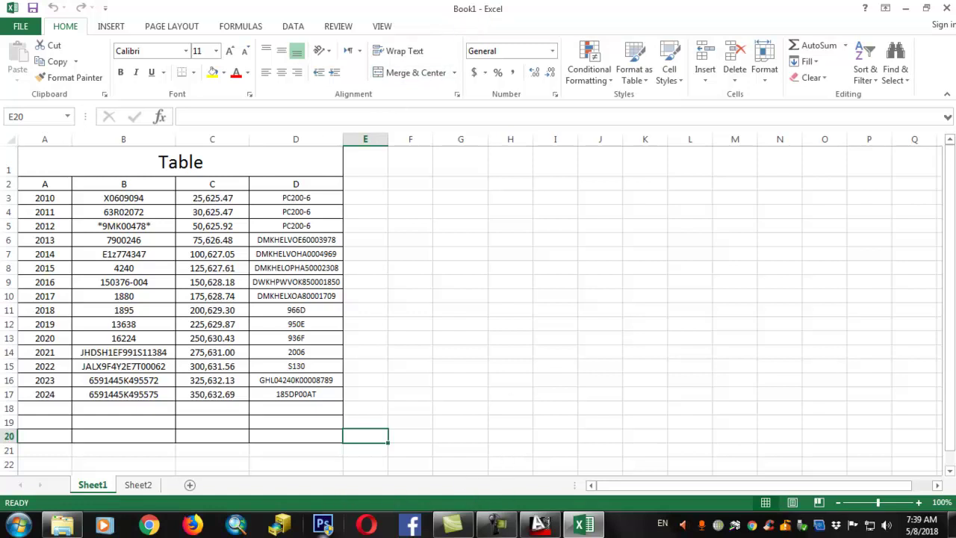
{"action": "left_click", "coordinate": [539, 525]}
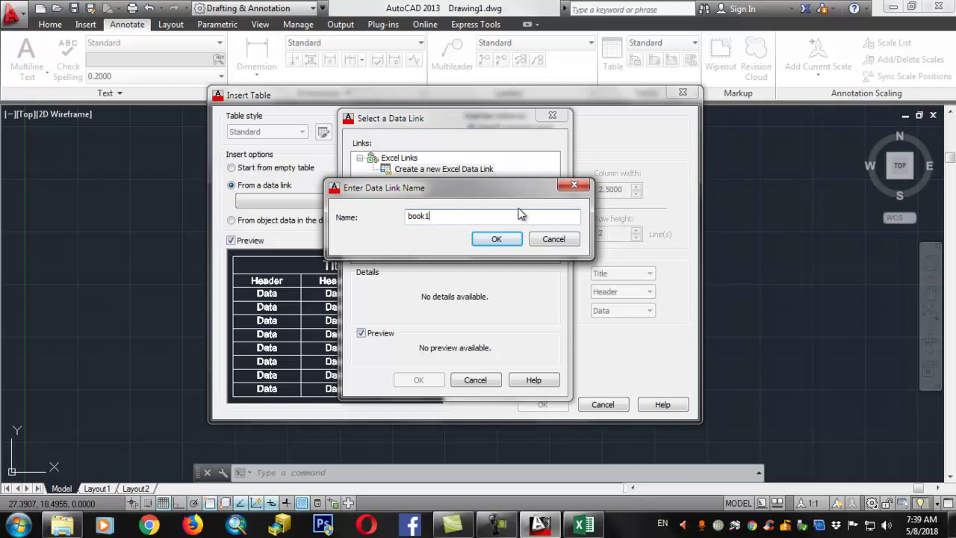
{"action": "left_click", "coordinate": [506, 239]}
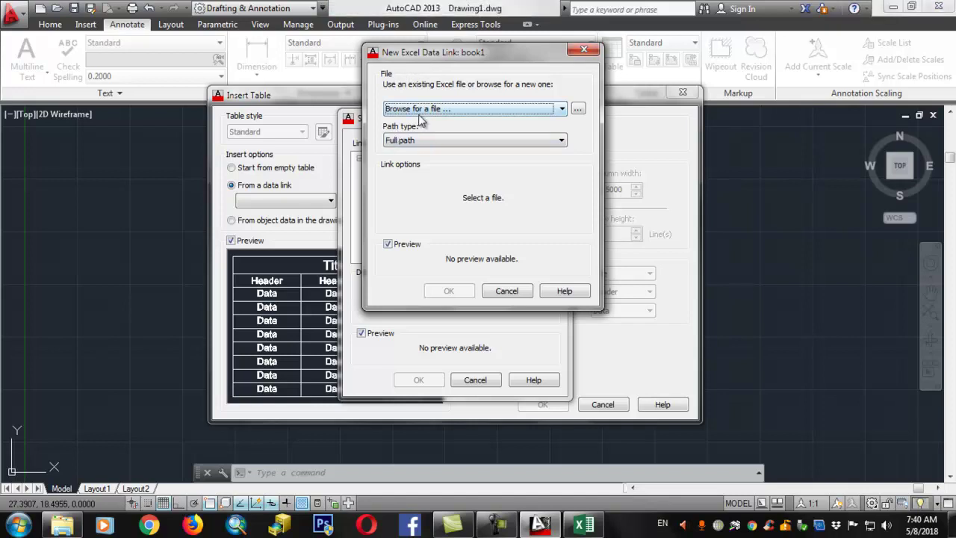
Choose the Book1 workbook in the Excel folder as the data link's source file
{"action": "left_click", "coordinate": [578, 110]}
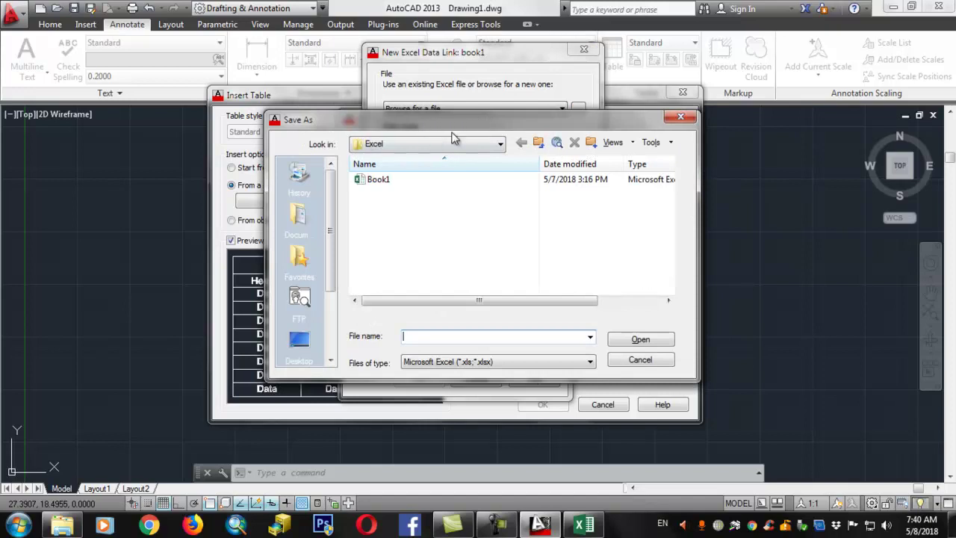
{"action": "left_click", "coordinate": [374, 184]}
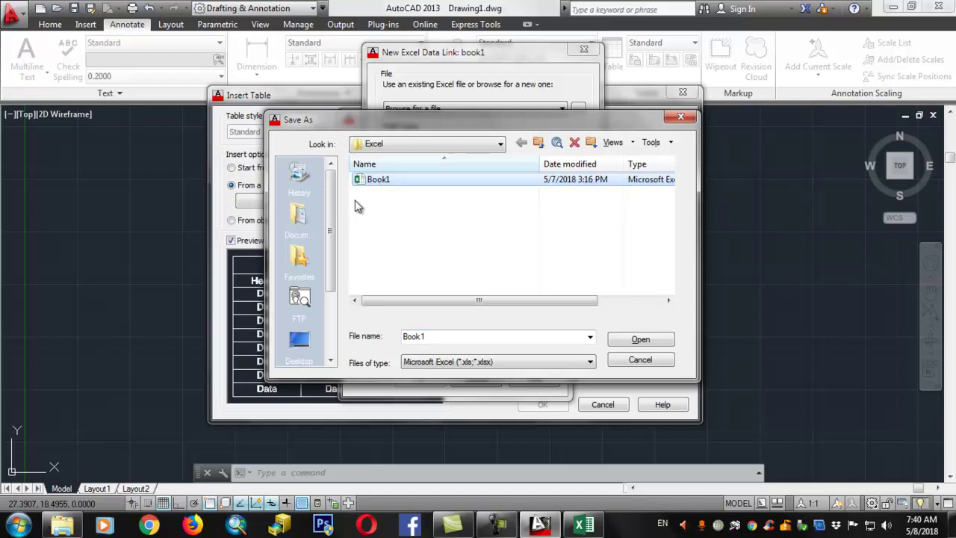
{"action": "left_click", "coordinate": [634, 340]}
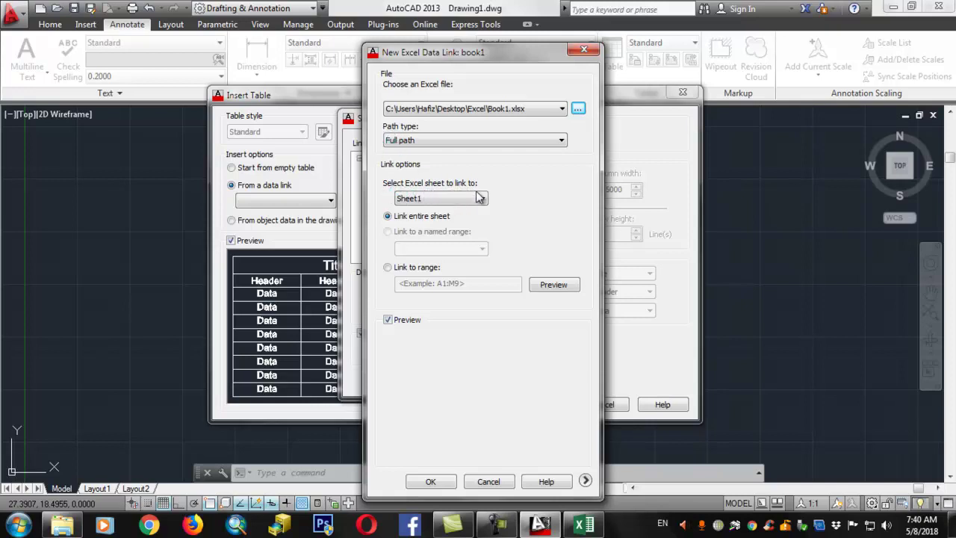
Check the workbook's sheets in Excel, and link the data link to the entire Sheet1
{"action": "left_click", "coordinate": [583, 524]}
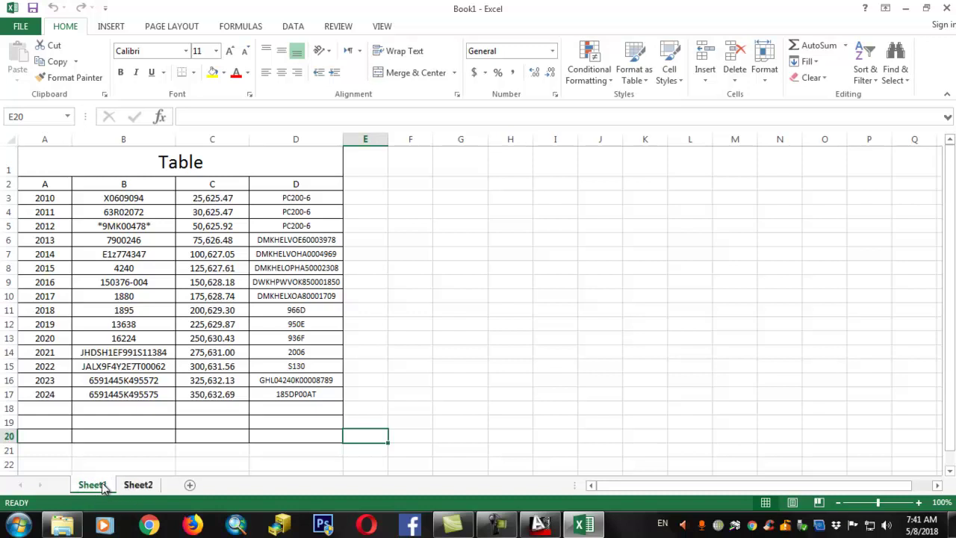
{"action": "left_click", "coordinate": [580, 526]}
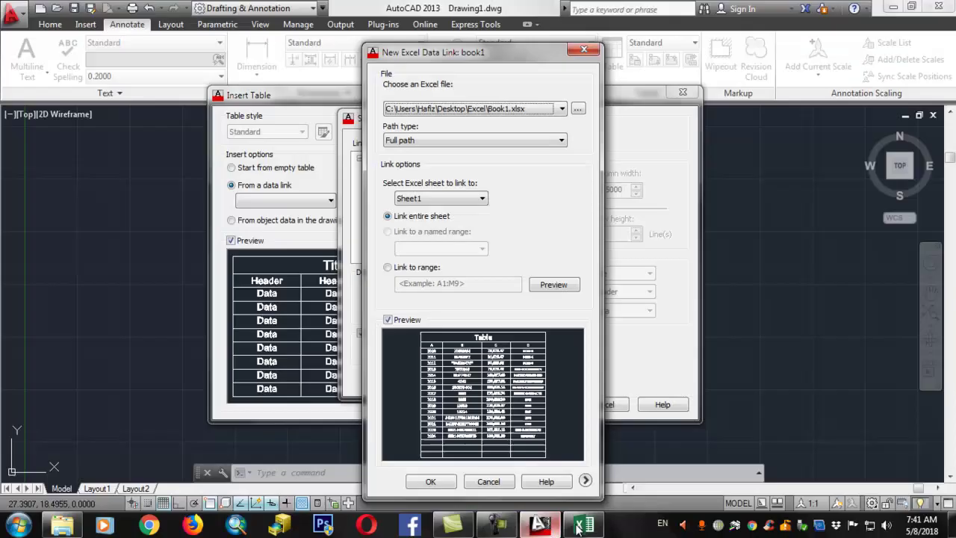
{"action": "left_click", "coordinate": [484, 200]}
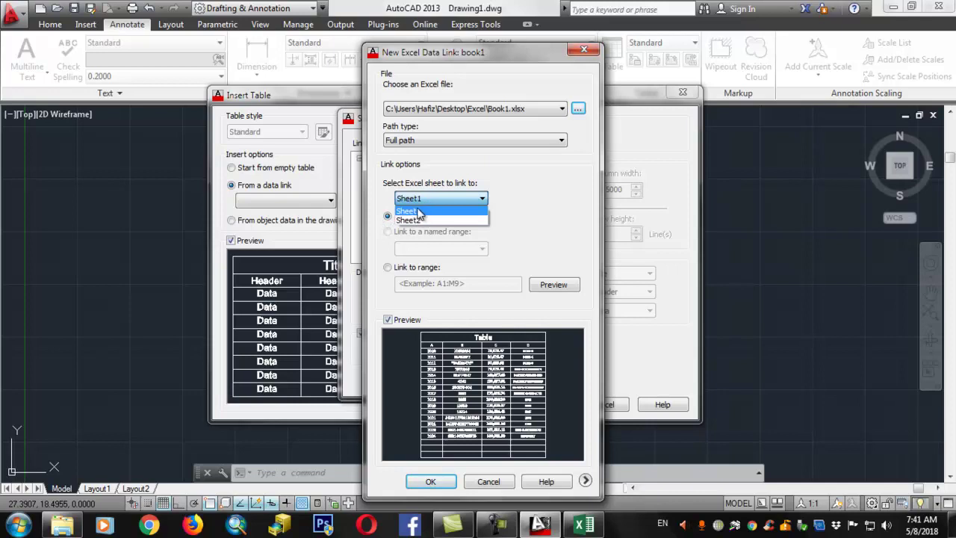
{"action": "left_click", "coordinate": [430, 212]}
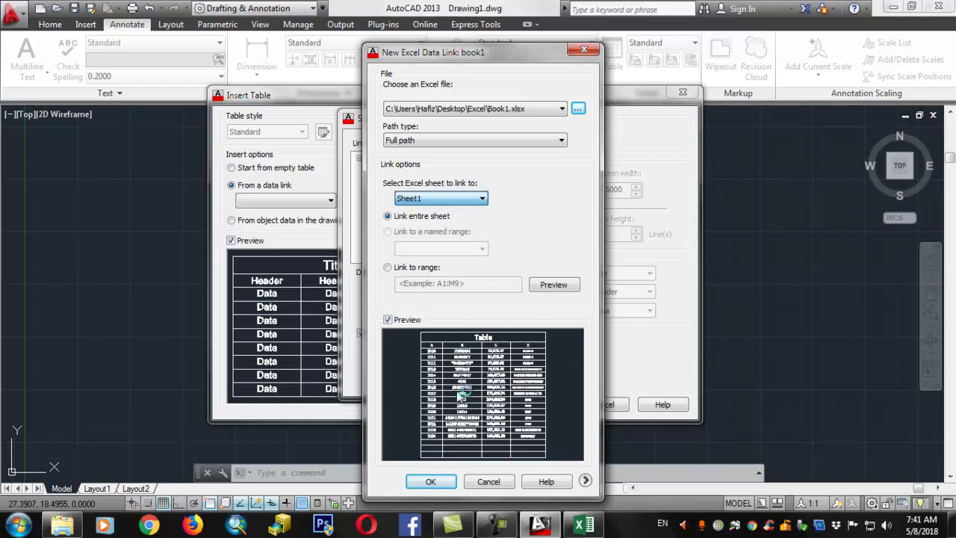
{"action": "left_click", "coordinate": [431, 482]}
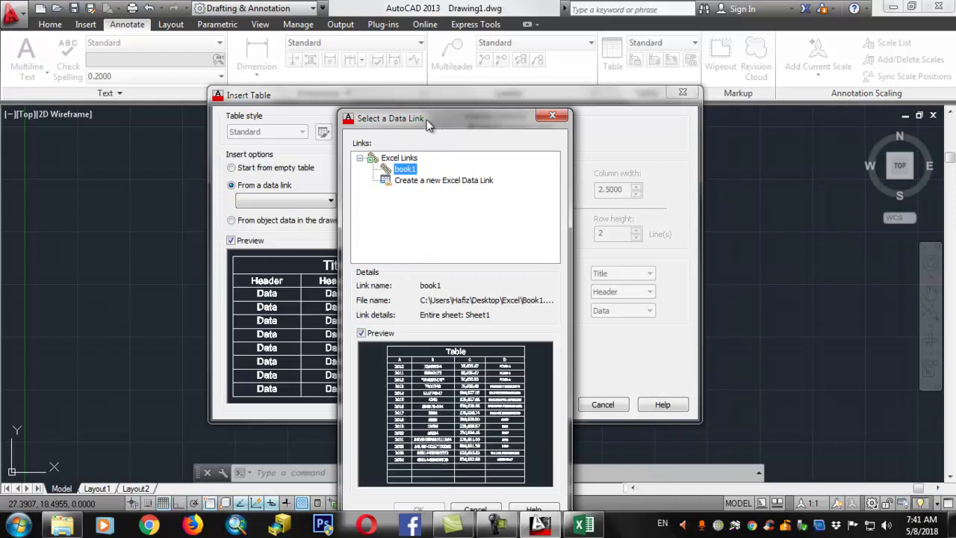
Use the book1 data link for the table and insert it in the drawing at about 15.85, 16.10
{"action": "left_click_drag", "start_coordinate": [428, 114], "coordinate": [459, 44]}
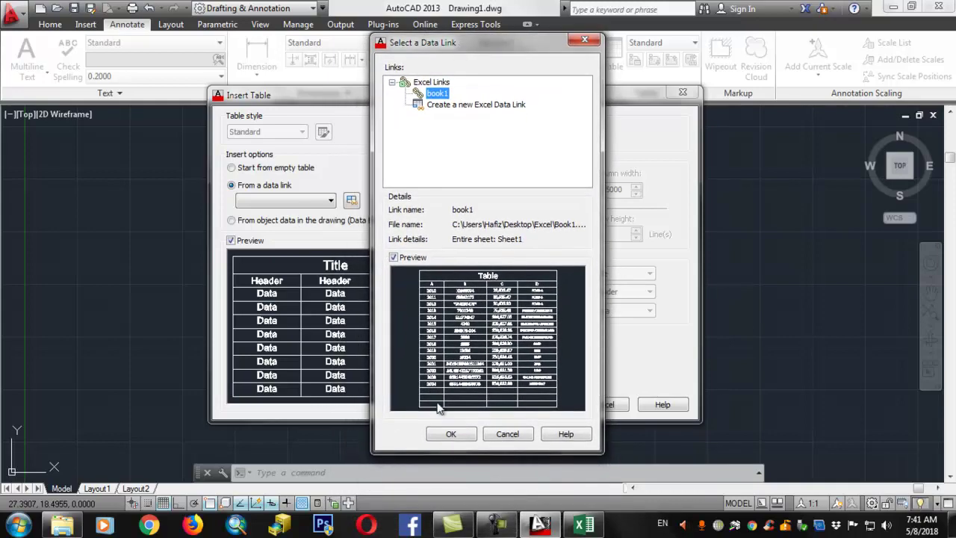
{"action": "left_click", "coordinate": [452, 435]}
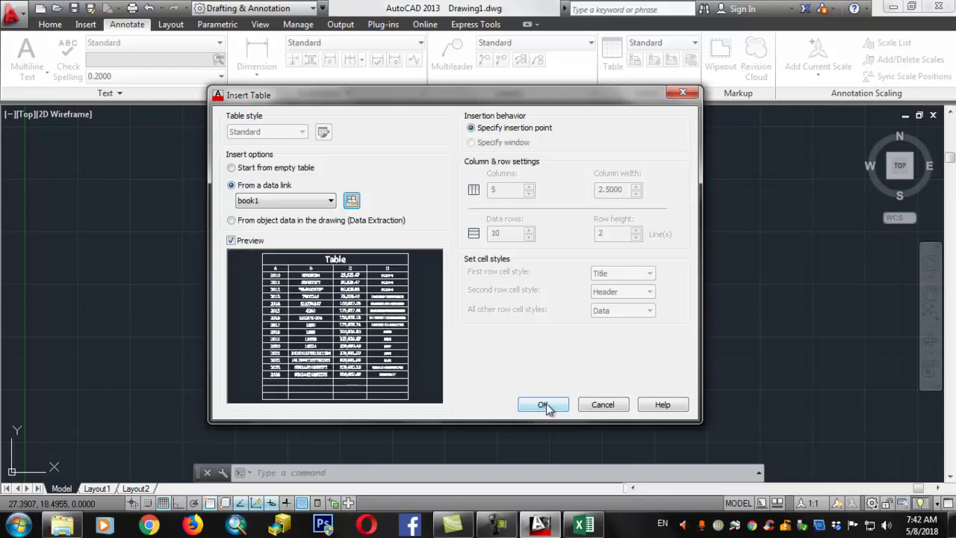
{"action": "left_click", "coordinate": [542, 405]}
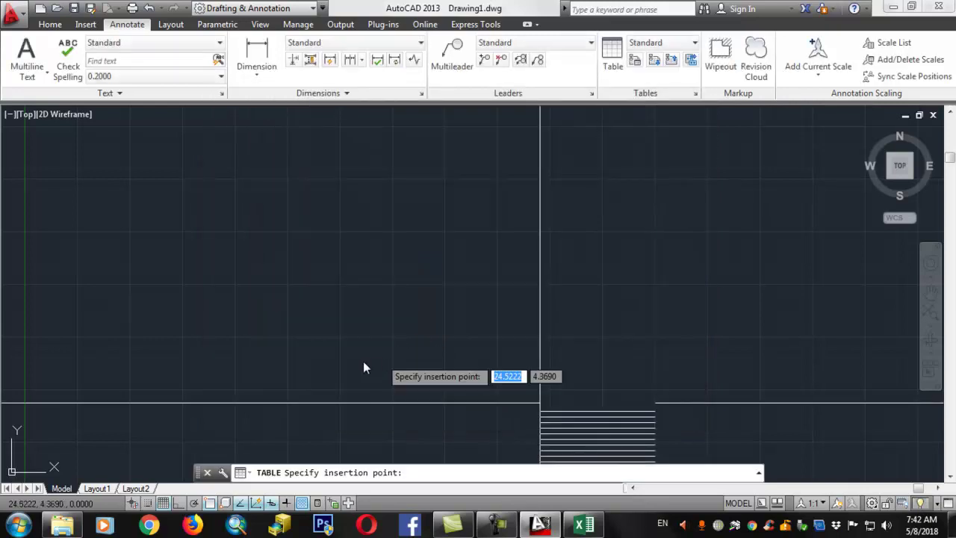
{"action": "left_click", "coordinate": [359, 162]}
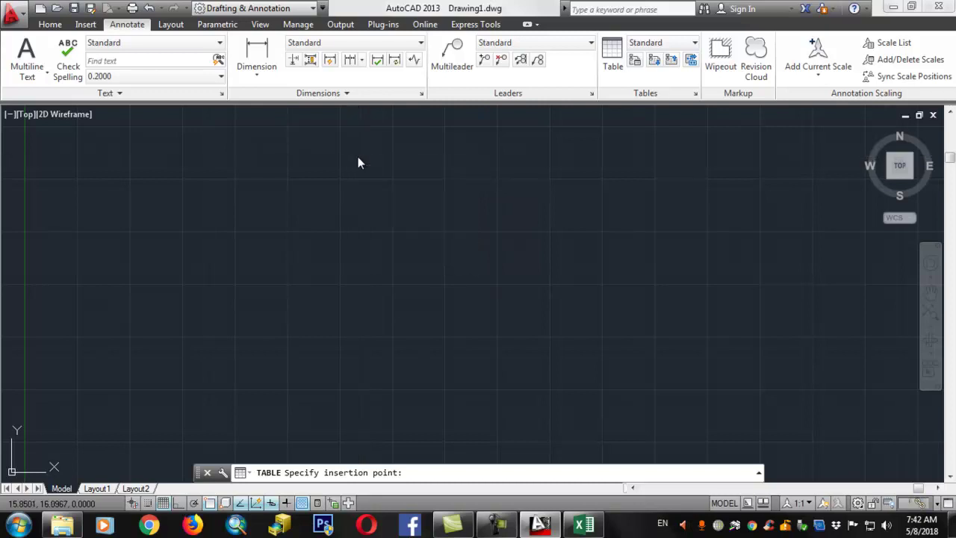
{"action": "left_click", "coordinate": [356, 164]}
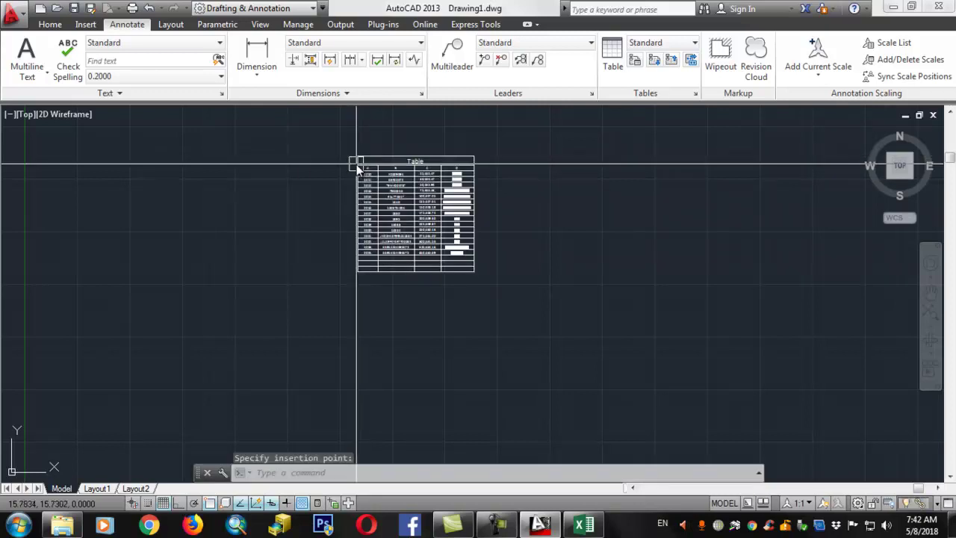
Examine the inserted table's cell contents and borders from the title down to the last empty rows
{"action": "scroll", "coordinate": [414, 148], "scroll_direction": "up", "scroll_amount": 2}
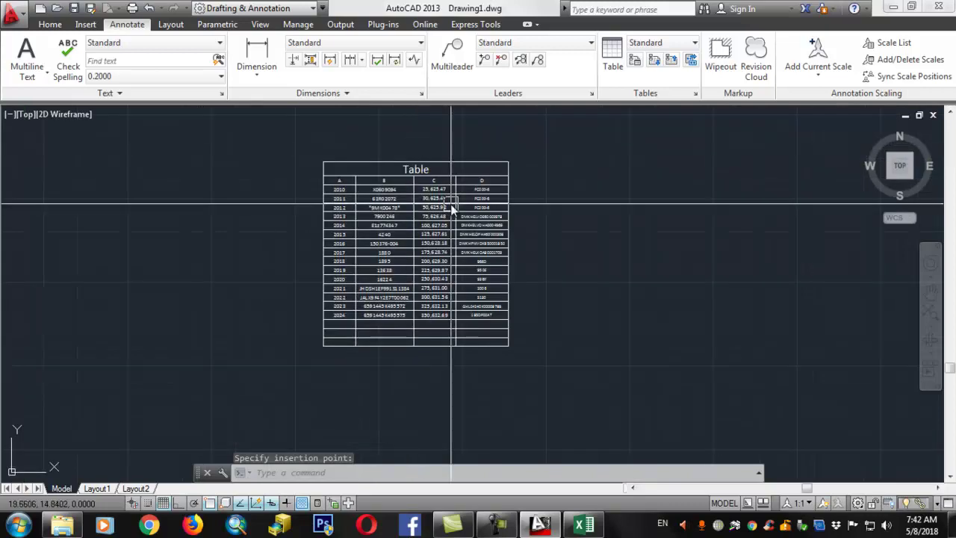
{"action": "scroll", "coordinate": [448, 172], "scroll_direction": "up", "scroll_amount": 1}
{"action": "scroll", "coordinate": [426, 209], "scroll_direction": "up", "scroll_amount": 1}
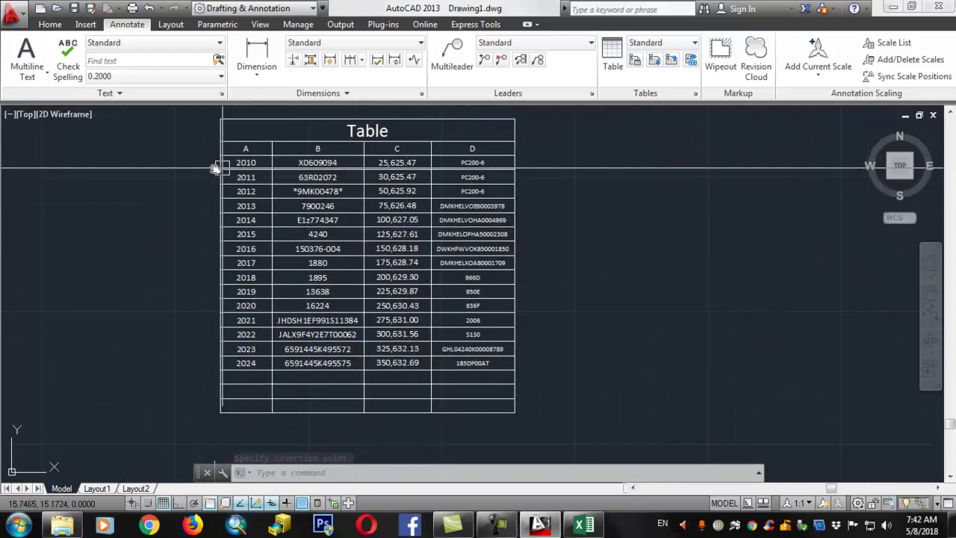
{"action": "scroll", "coordinate": [254, 182], "scroll_direction": "up", "scroll_amount": 2}
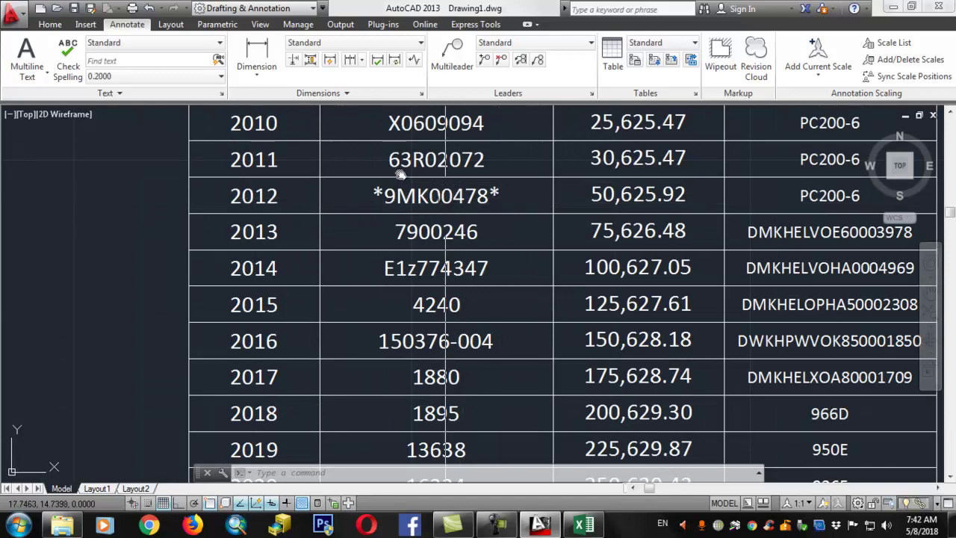
{"action": "scroll", "coordinate": [359, 153], "scroll_direction": "down", "scroll_amount": 3}
{"action": "middle_click_drag", "start_coordinate": [506, 311], "coordinate": [372, 370]}
{"action": "scroll", "coordinate": [342, 341], "scroll_direction": "up", "scroll_amount": 3}
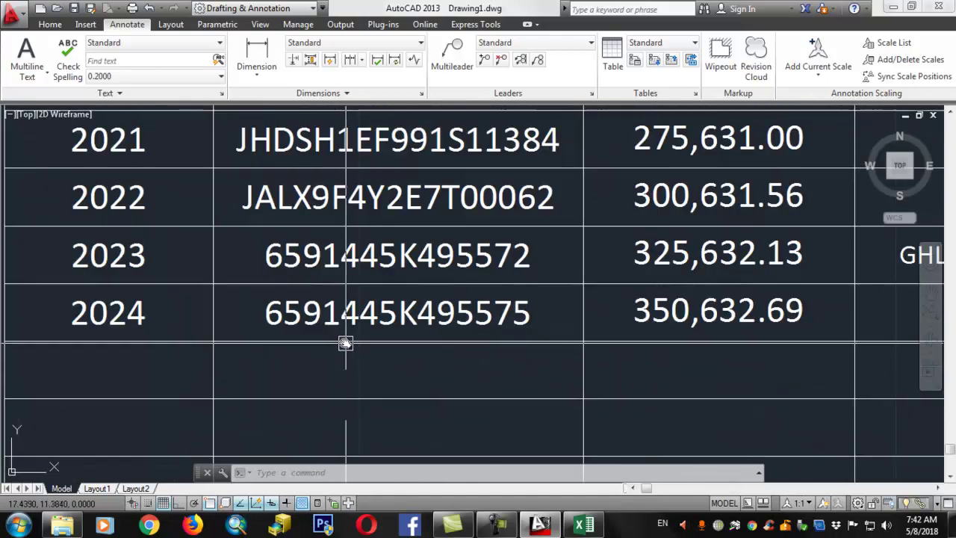
{"action": "scroll", "coordinate": [608, 351], "scroll_direction": "down", "scroll_amount": 1}
{"action": "scroll", "coordinate": [565, 371], "scroll_direction": "up", "scroll_amount": 1}
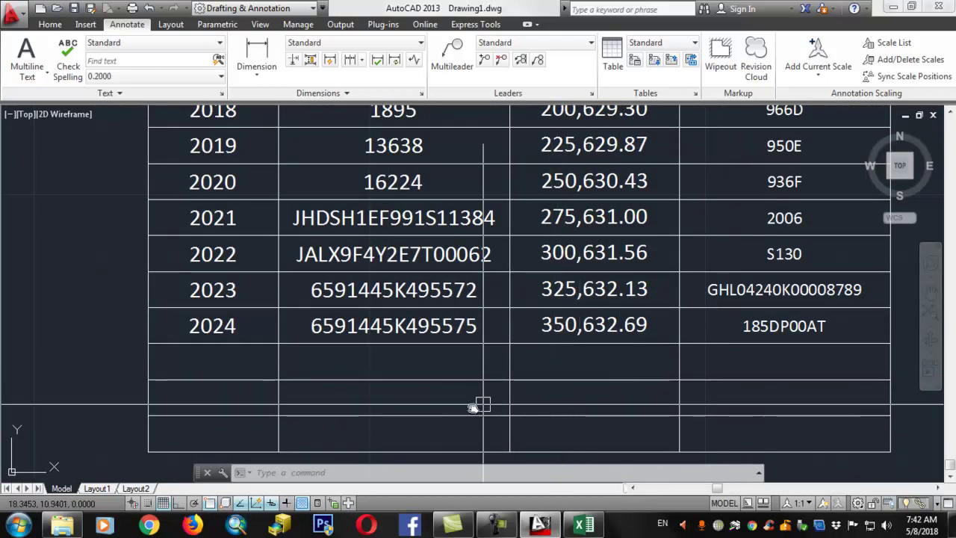
{"action": "scroll", "coordinate": [523, 381], "scroll_direction": "down", "scroll_amount": 2}
{"action": "scroll", "coordinate": [511, 259], "scroll_direction": "down", "scroll_amount": 1}
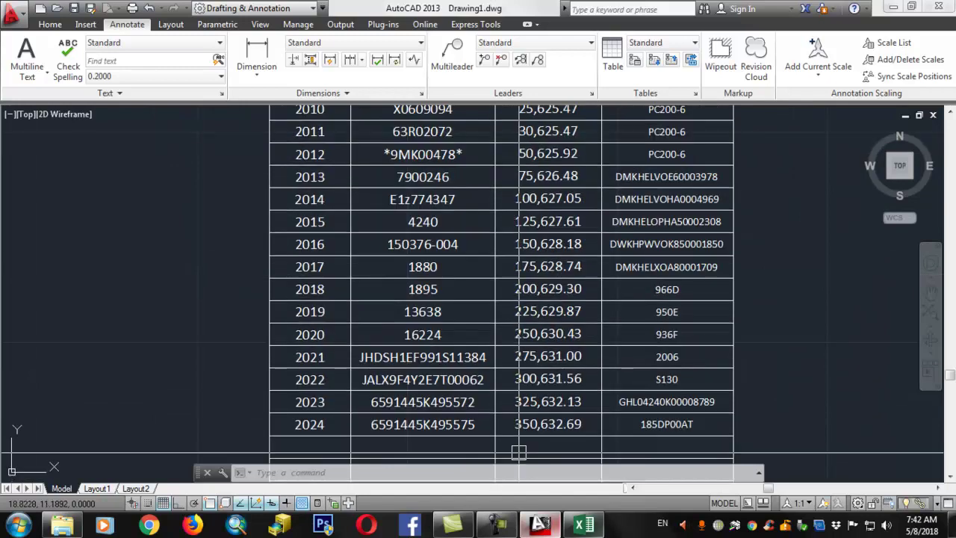
Switch to Excel to compare Sheet1, including cell B5, with the inserted table, and return to AutoCAD
{"action": "left_click", "coordinate": [583, 525]}
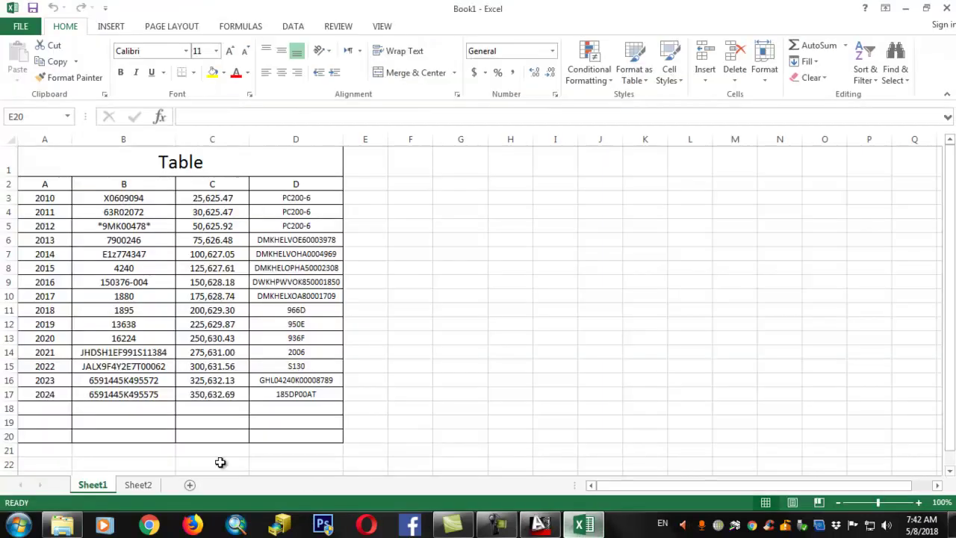
{"action": "left_click", "coordinate": [122, 225]}
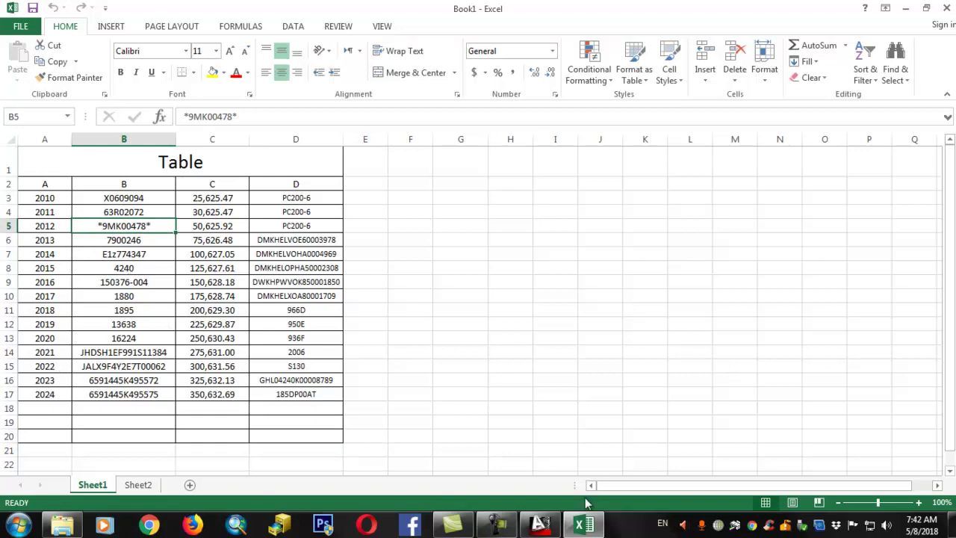
{"action": "left_click", "coordinate": [540, 525]}
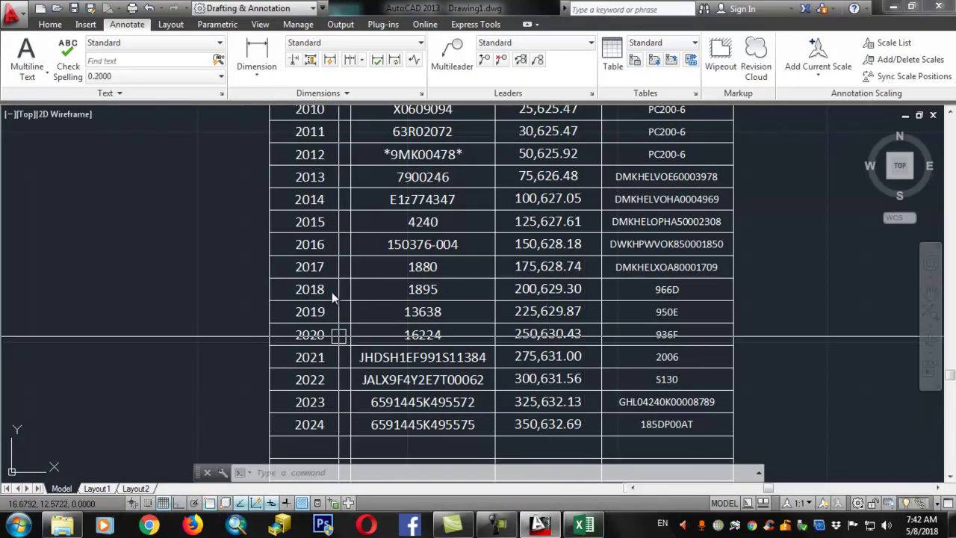
{"action": "scroll", "coordinate": [224, 262], "scroll_direction": "down", "scroll_amount": 4}
{"action": "scroll", "coordinate": [164, 234], "scroll_direction": "up", "scroll_amount": 2}
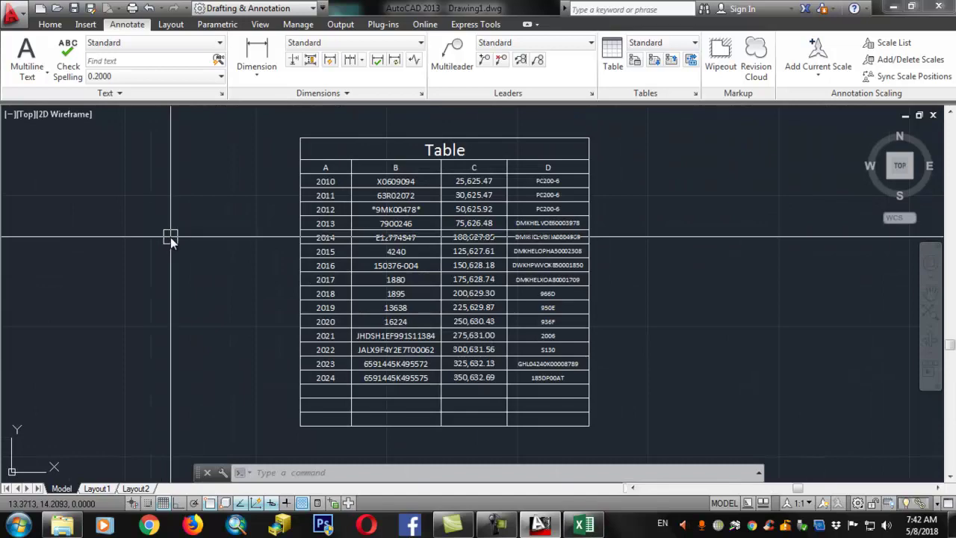
{"action": "middle_click_drag", "start_coordinate": [170, 236], "coordinate": [230, 237]}
{"action": "left_click_drag", "start_coordinate": [266, 251], "coordinate": [236, 285]}
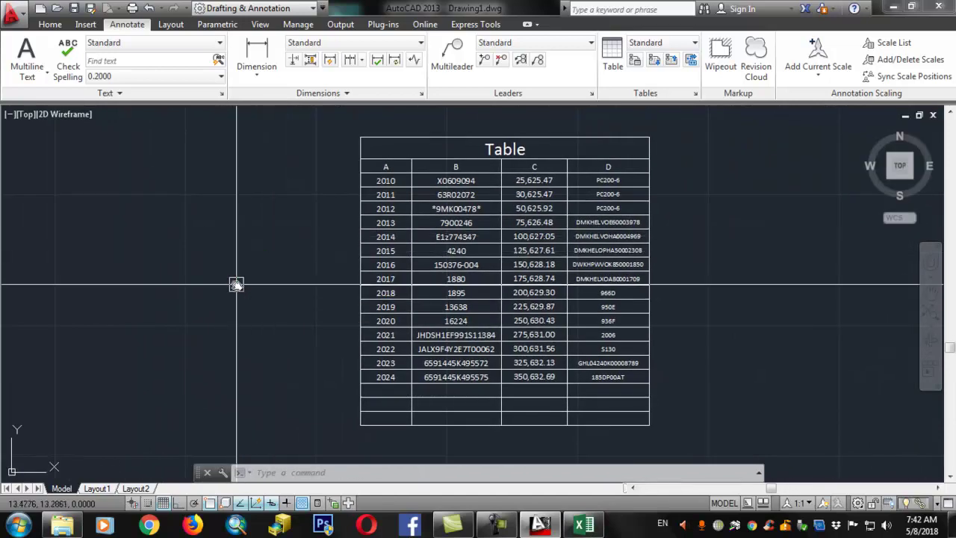
{"action": "left_click", "coordinate": [236, 285]}
{"action": "mouse_move", "coordinate": [214, 296]}
{"action": "middle_mouse_down"}
{"action": "mouse_move", "coordinate": [256, 350]}
{"action": "mouse_move", "coordinate": [257, 327]}
{"action": "mouse_move", "coordinate": [263, 343]}
{"action": "middle_mouse_up"}
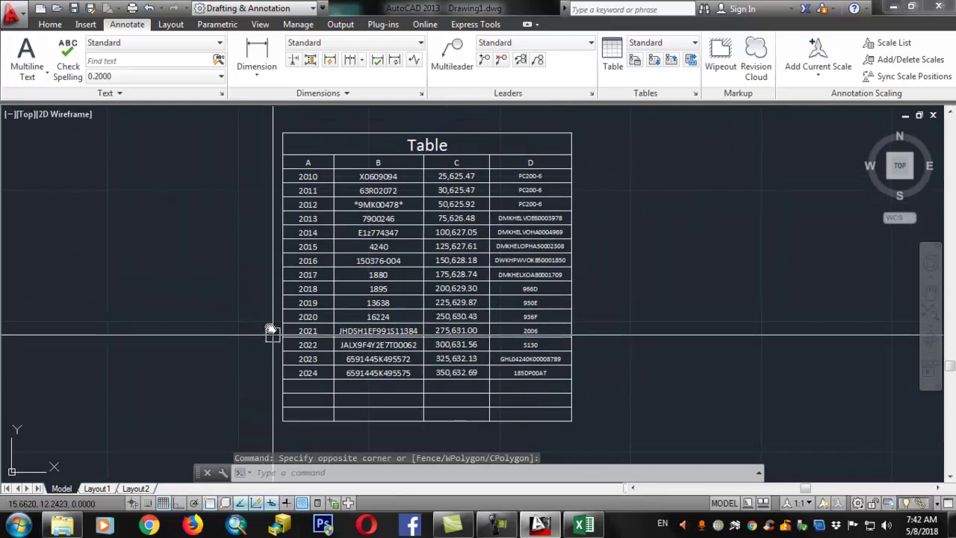
{"action": "key", "text": "Escape"}
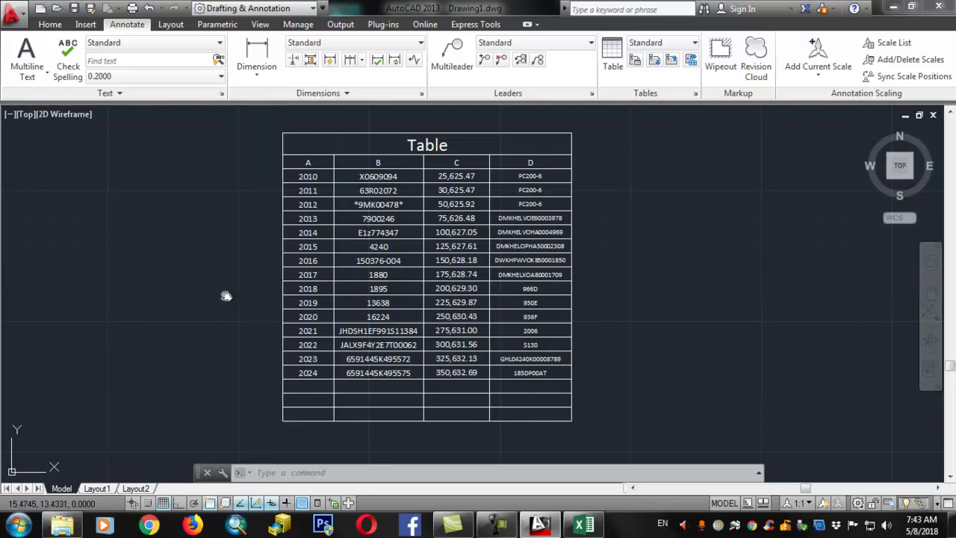
{"action": "left_click", "coordinate": [226, 295]}
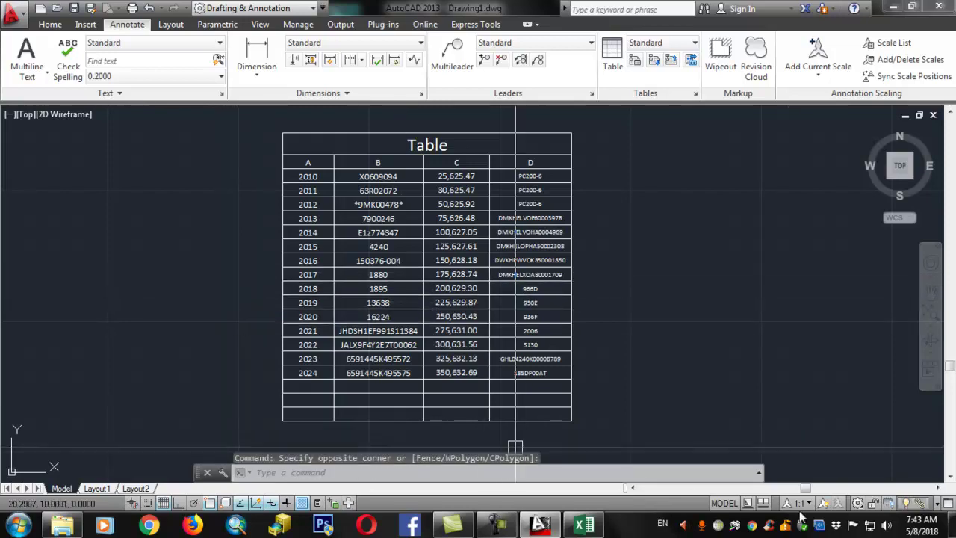
Switch to the Book1 workbook in Excel and enter PAKISTAN in cell B18 of Sheet1
{"action": "left_click", "coordinate": [587, 524]}
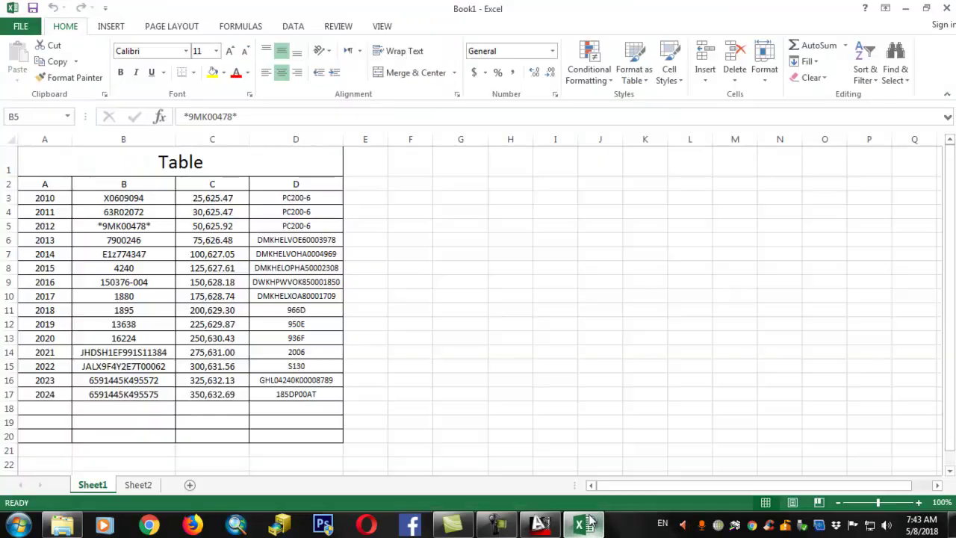
{"action": "left_click", "coordinate": [102, 404]}
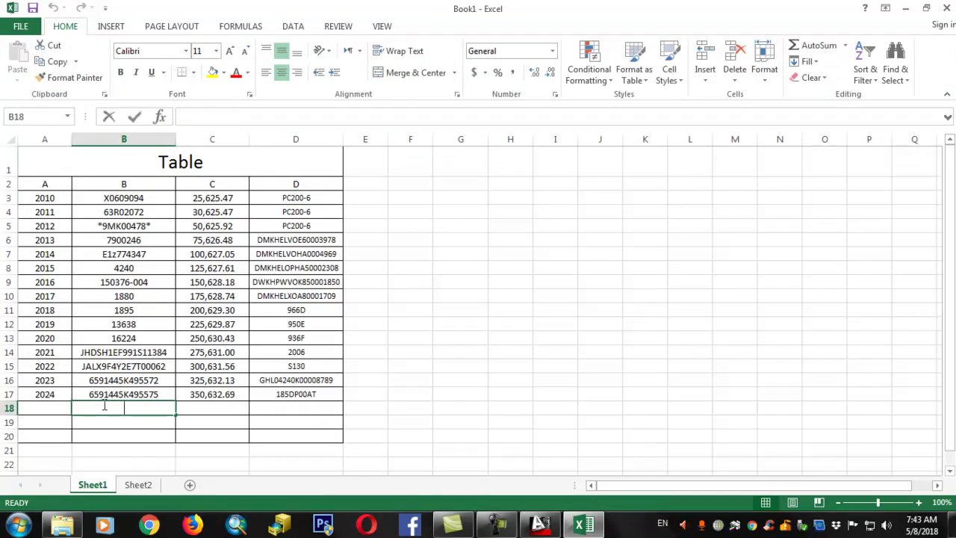
{"action": "type", "text": "PAKIST"}
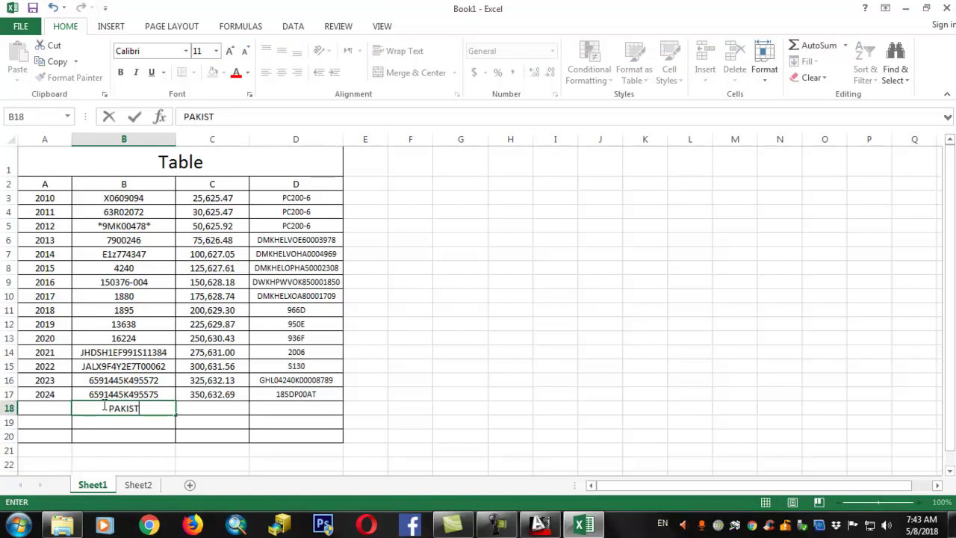
{"action": "type", "text": "AN"}
{"action": "key", "text": "Return"}
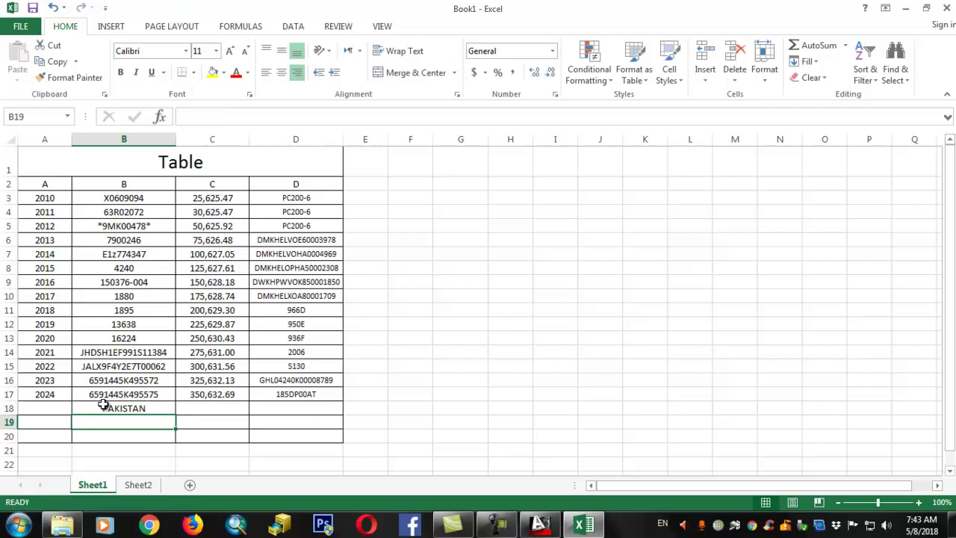
Enter SAUDI ARABIA in cell D18 of Sheet1
{"action": "left_click", "coordinate": [257, 407]}
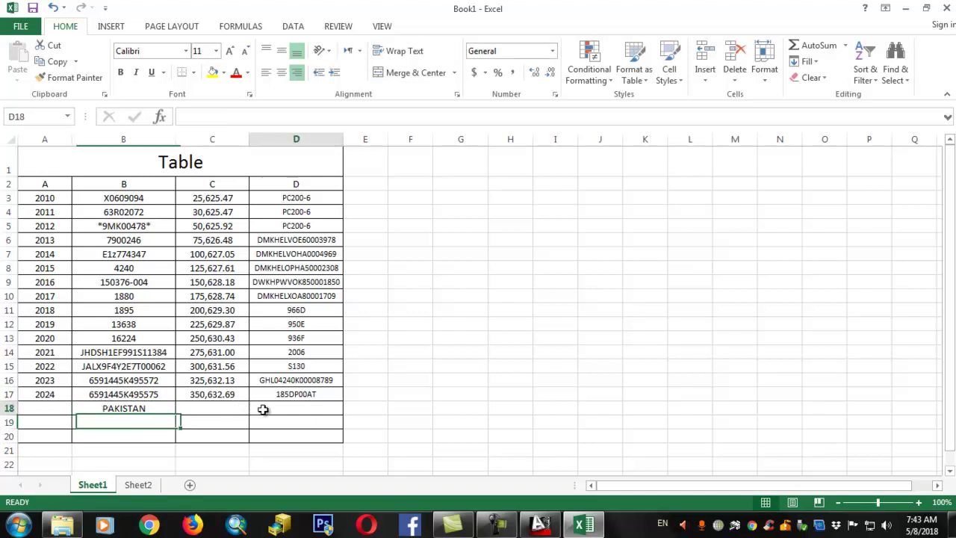
{"action": "type", "text": "P"}
{"action": "key", "text": "BackSpace"}
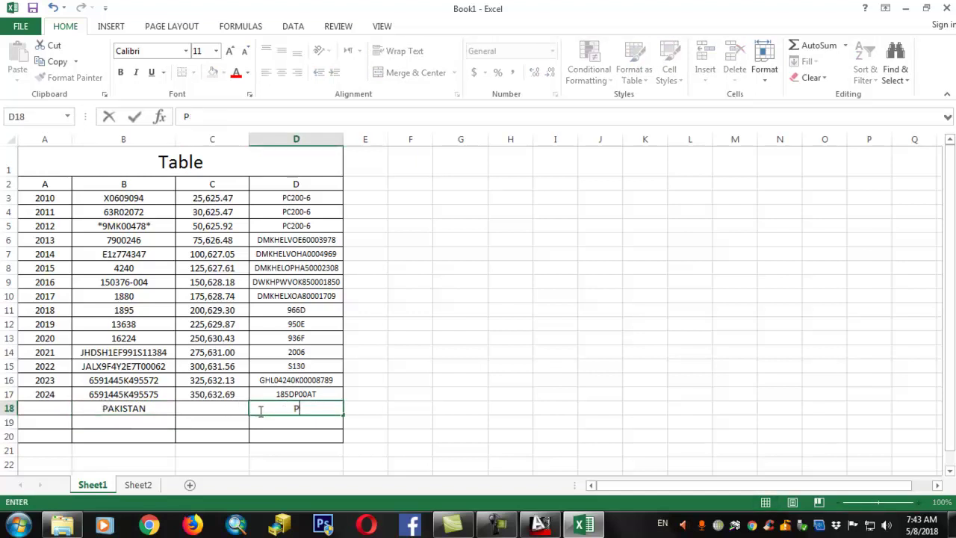
{"action": "type", "text": "SAUDI ARABIA"}
{"action": "key", "text": "Return"}
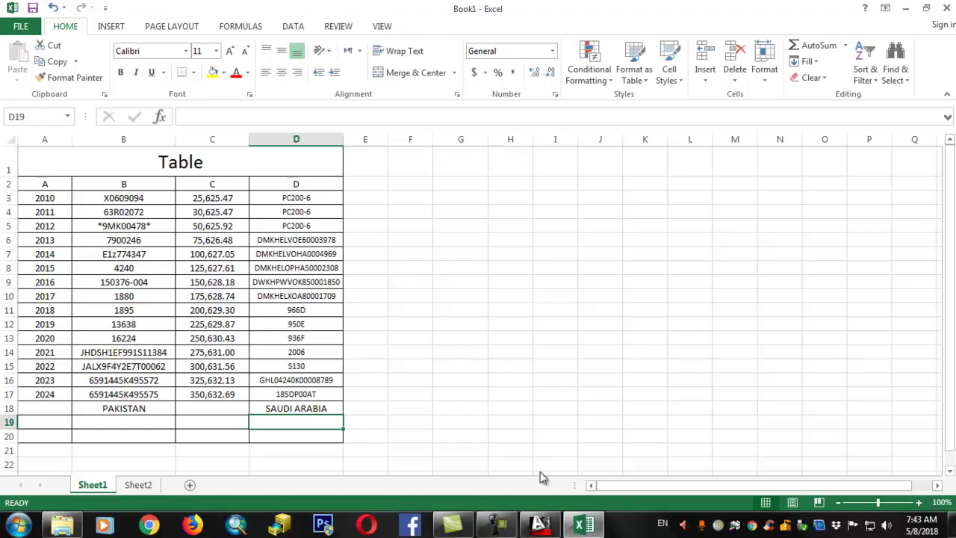
Return to AutoCAD and update the inserted table from its Excel data link source
{"action": "left_click", "coordinate": [540, 524]}
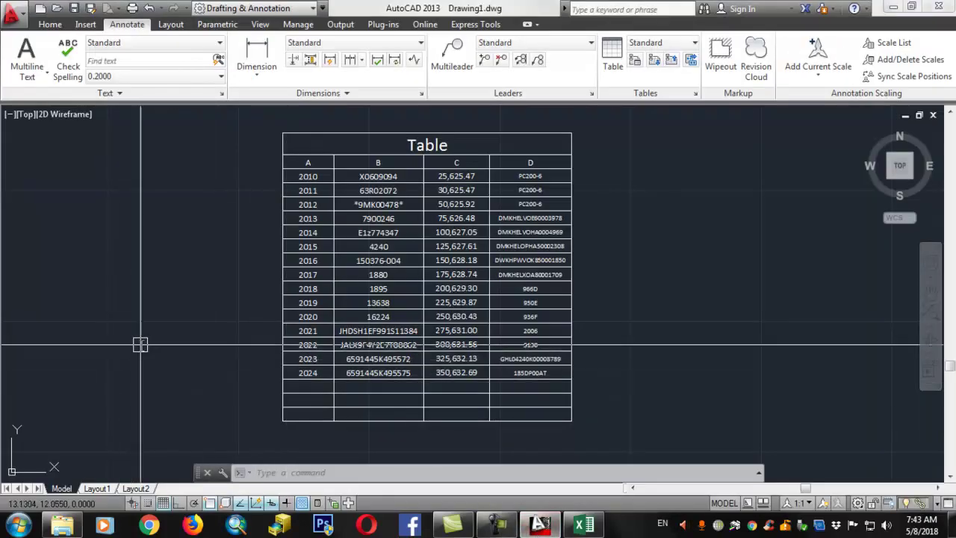
{"action": "middle_click_drag", "start_coordinate": [140, 344], "coordinate": [165, 341]}
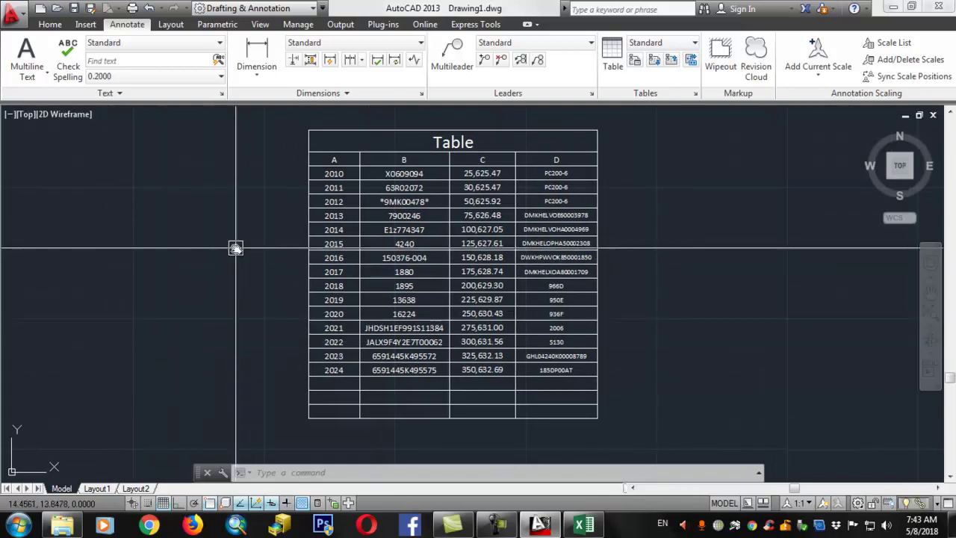
{"action": "left_click", "coordinate": [235, 249]}
{"action": "left_click", "coordinate": [199, 267]}
{"action": "middle_click_drag", "start_coordinate": [237, 243], "coordinate": [241, 260]}
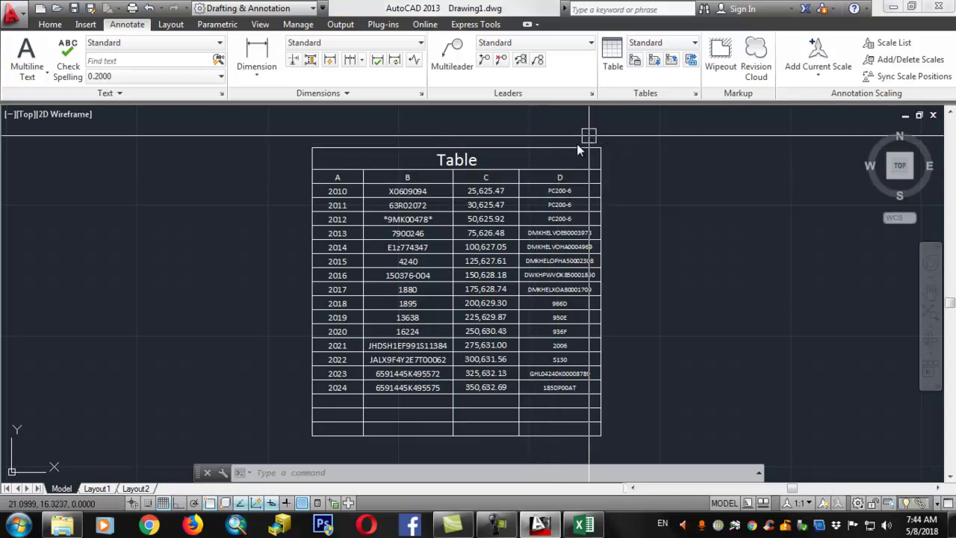
{"action": "left_click", "coordinate": [557, 153]}
{"action": "left_click", "coordinate": [539, 142]}
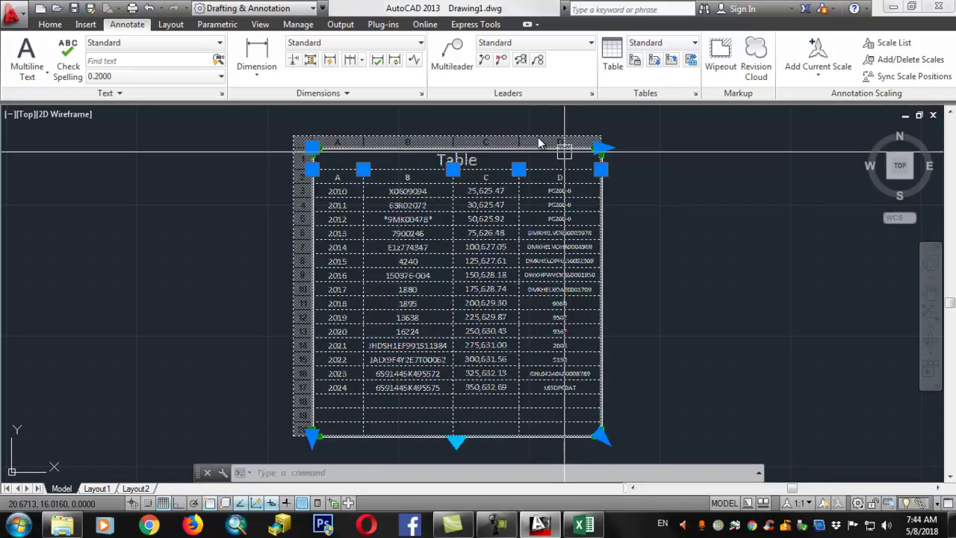
{"action": "left_click", "coordinate": [608, 177]}
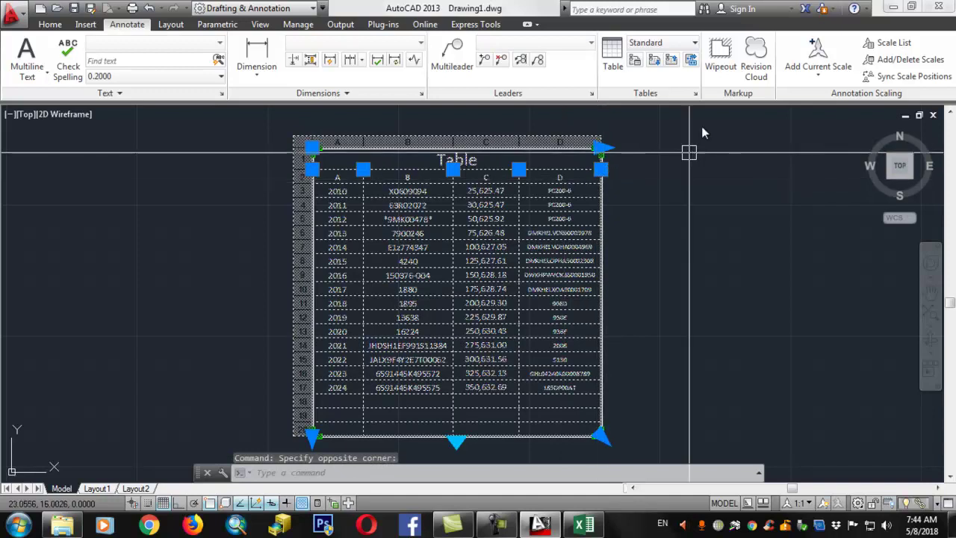
{"action": "left_click", "coordinate": [654, 63]}
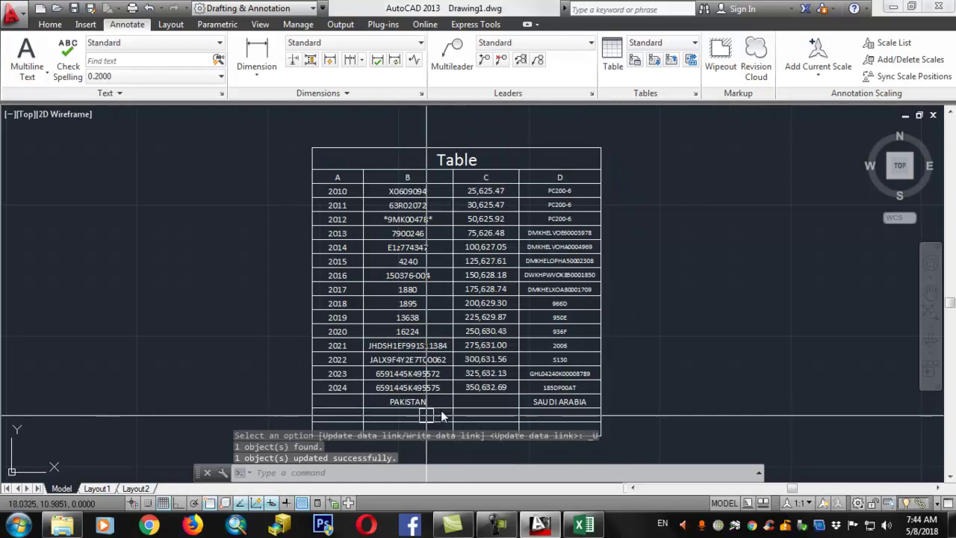
Examine the updated table in the drawing, checking the row below 2024 against the new Excel entries
{"action": "scroll", "coordinate": [429, 374], "scroll_direction": "up", "scroll_amount": 2}
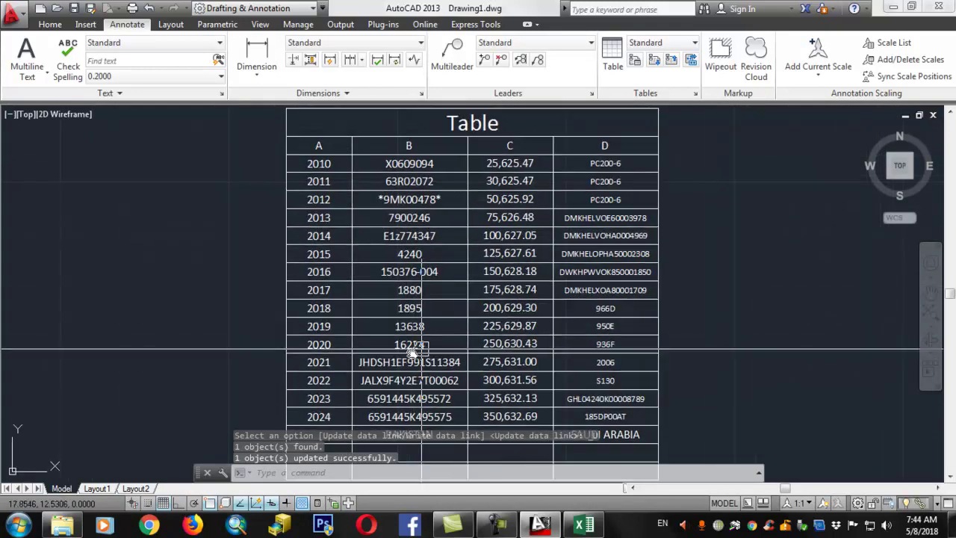
{"action": "middle_click", "coordinate": [403, 338]}
{"action": "middle_click", "coordinate": [403, 337]}
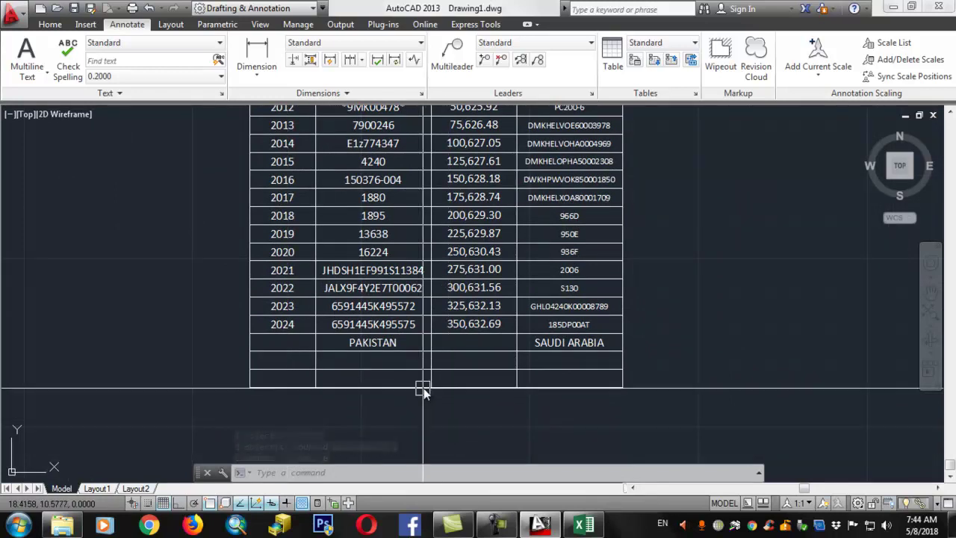
{"action": "scroll", "coordinate": [407, 388], "scroll_direction": "up", "scroll_amount": 2}
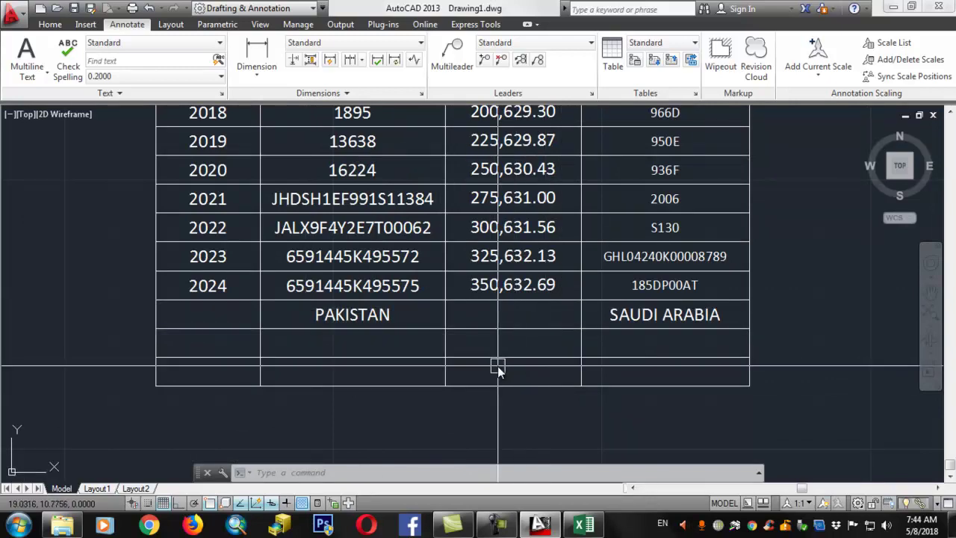
{"action": "scroll", "coordinate": [467, 348], "scroll_direction": "down", "scroll_amount": 2}
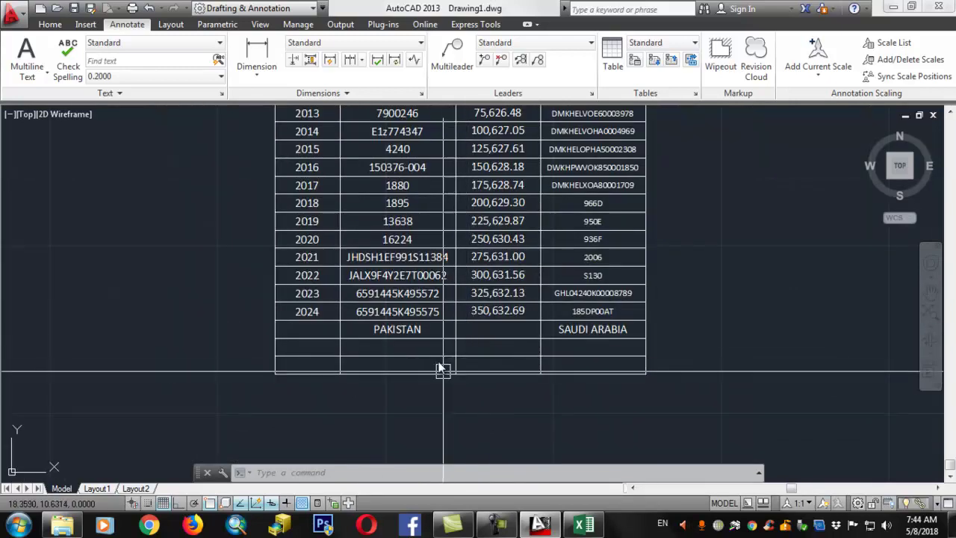
{"action": "mouse_move", "coordinate": [435, 359]}
{"action": "middle_mouse_down"}
{"action": "mouse_move", "coordinate": [433, 373]}
{"action": "mouse_move", "coordinate": [549, 321]}
{"action": "middle_mouse_up"}
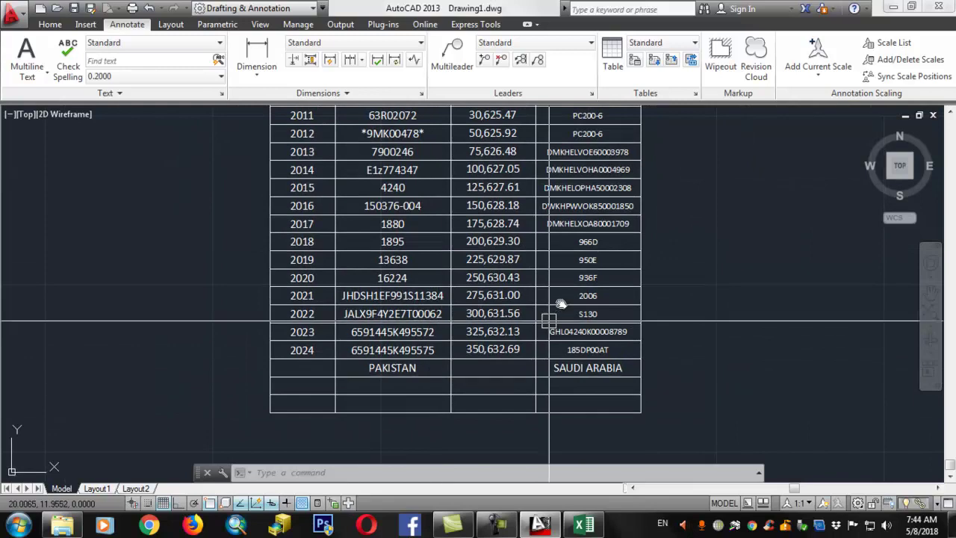
{"action": "middle_click_drag", "start_coordinate": [523, 246], "coordinate": [534, 295]}
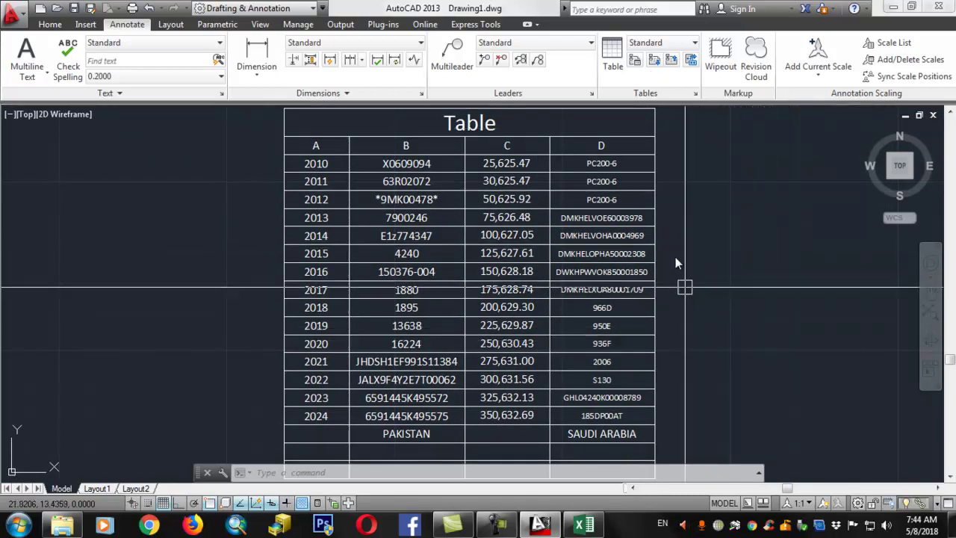
{"action": "middle_click_drag", "start_coordinate": [671, 246], "coordinate": [675, 277]}
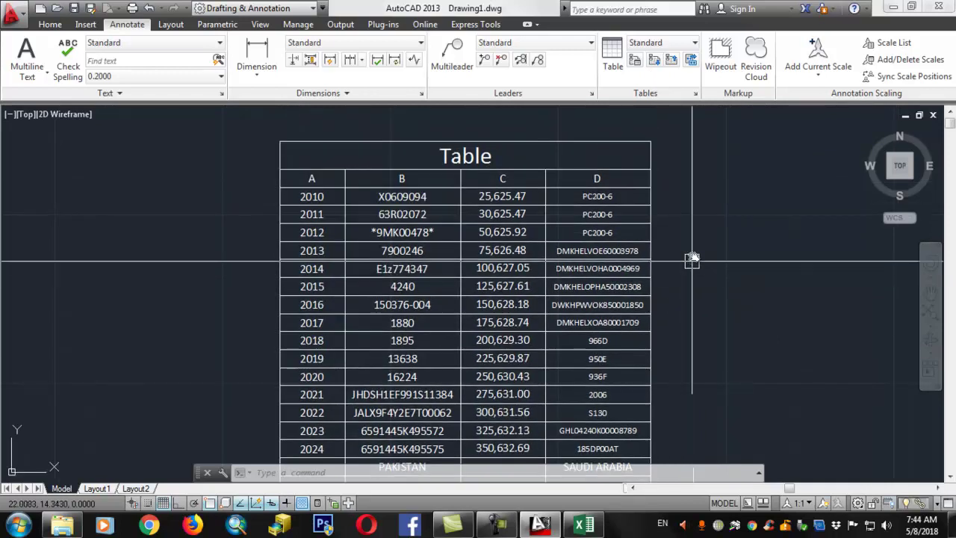
{"action": "left_click", "coordinate": [698, 176]}
{"action": "left_click", "coordinate": [682, 185]}
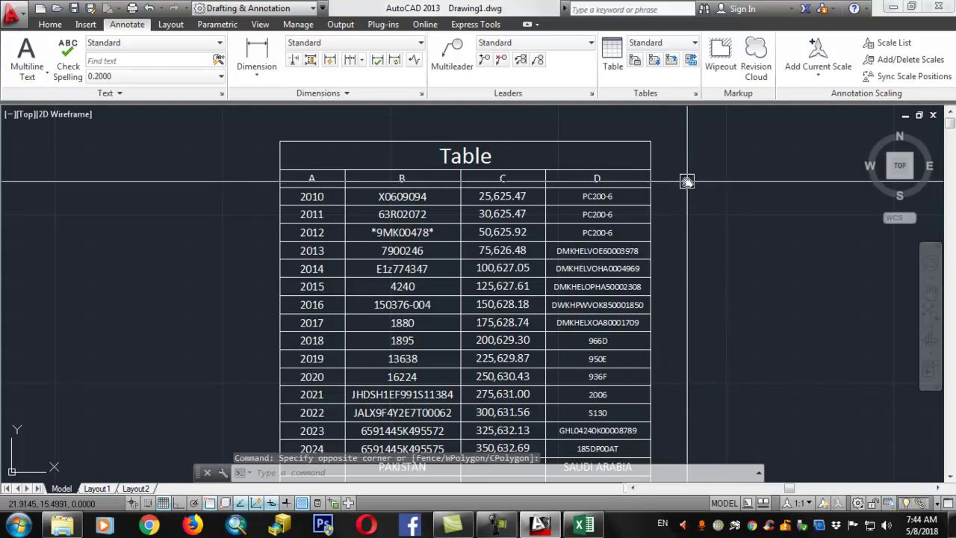
{"action": "left_click", "coordinate": [695, 180]}
{"action": "left_click", "coordinate": [697, 179]}
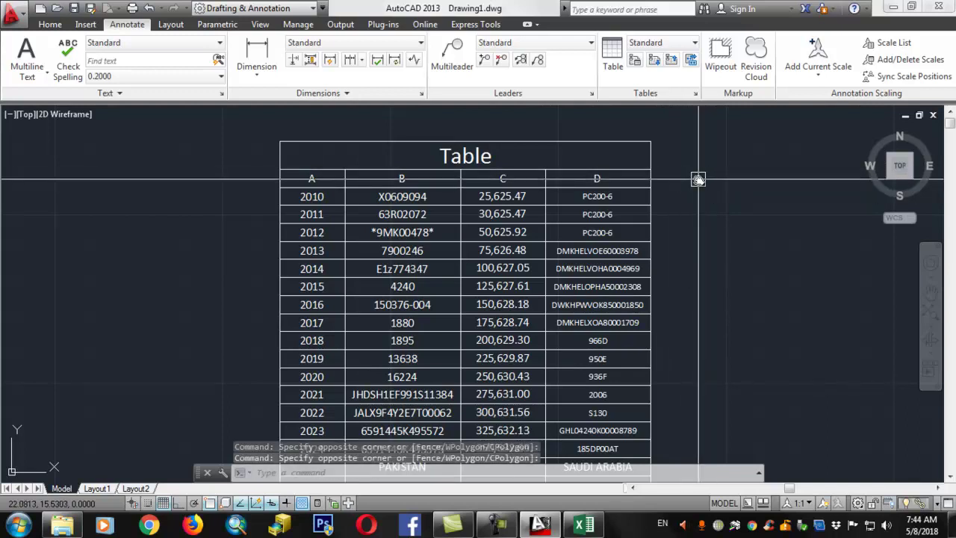
{"action": "key", "text": "Escape"}
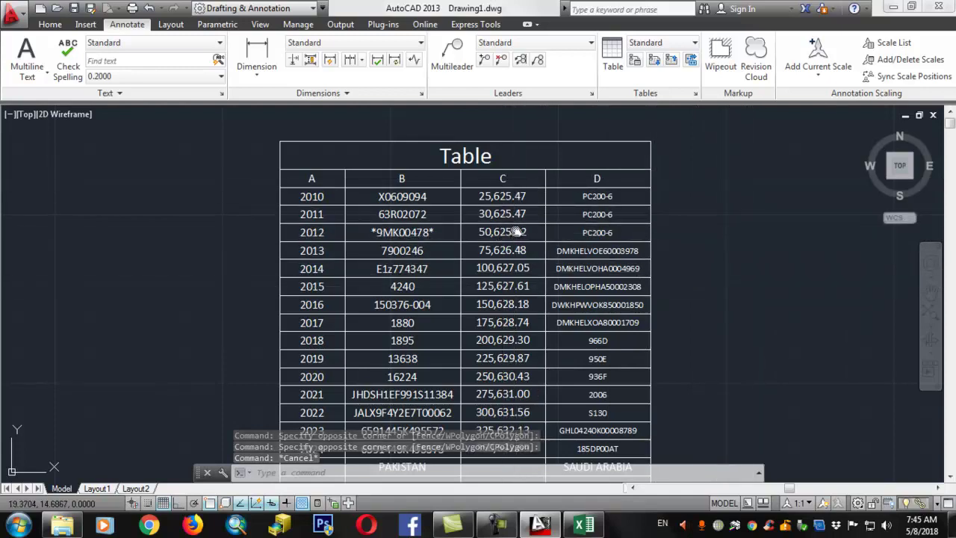
Select the column C cell in the 2014 row of the table and try to edit its content
{"action": "middle_click_drag", "start_coordinate": [516, 232], "coordinate": [508, 180]}
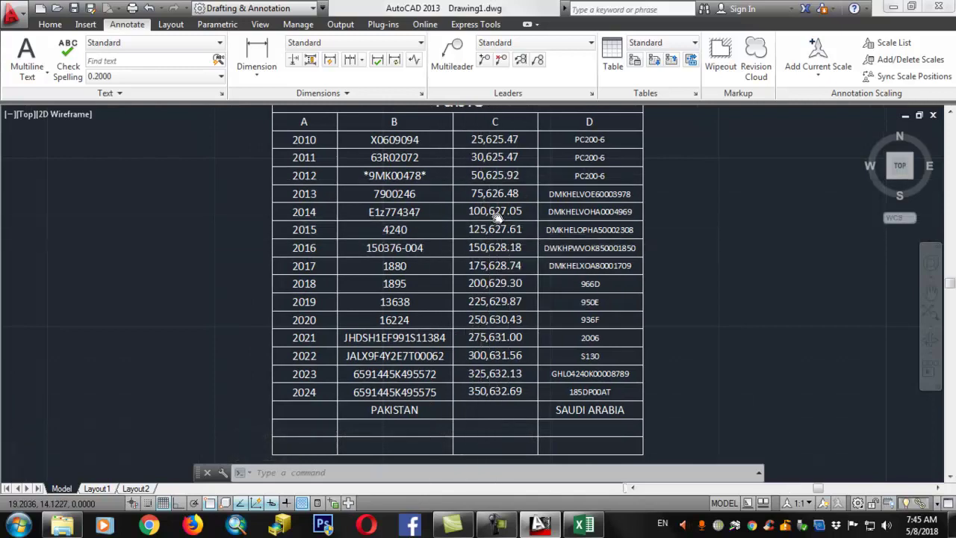
{"action": "scroll", "coordinate": [490, 222], "scroll_direction": "up", "scroll_amount": 2}
{"action": "scroll", "coordinate": [490, 218], "scroll_direction": "up", "scroll_amount": 2}
{"action": "left_click", "coordinate": [488, 214]}
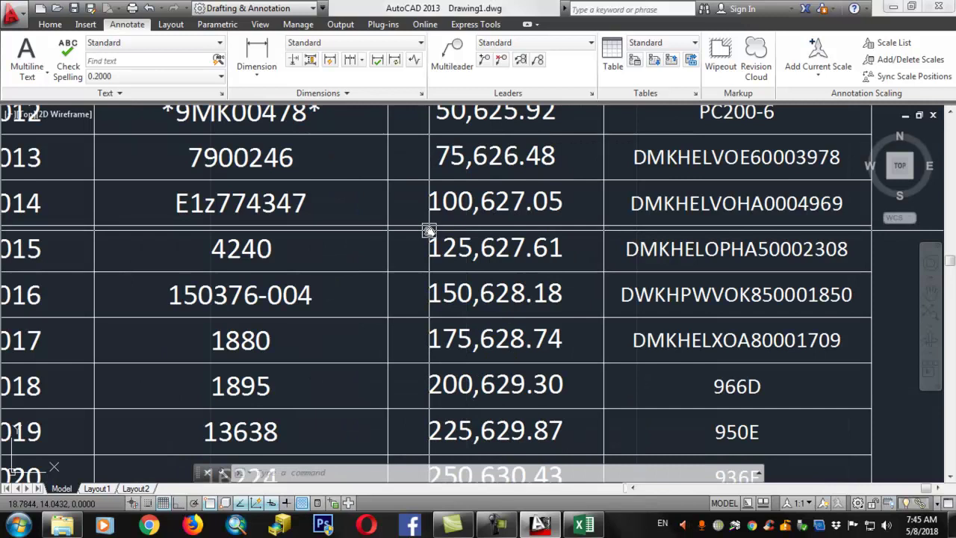
{"action": "left_click", "coordinate": [461, 200]}
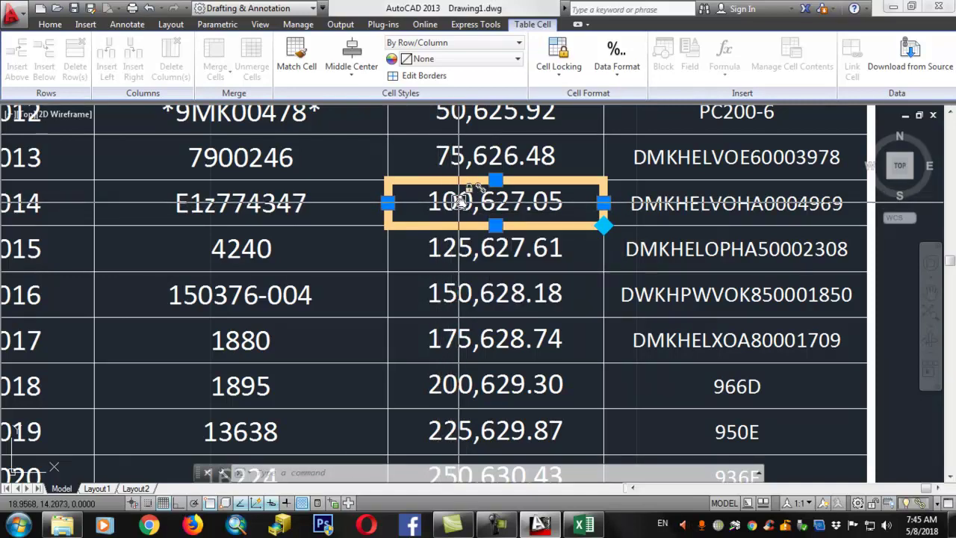
{"action": "double_click", "coordinate": [459, 200]}
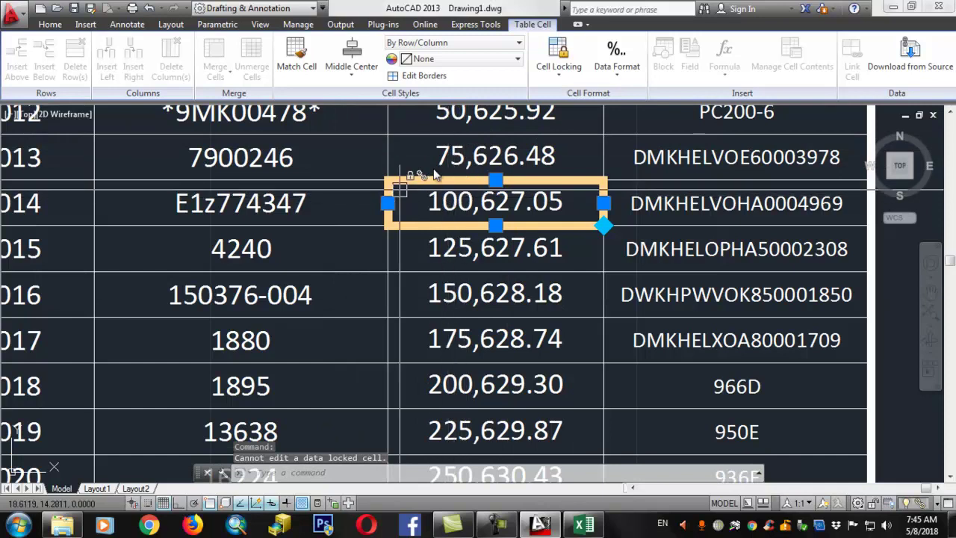
Unlock the column C cell in the 2014 row of the linked table and replace its content with a person's first name
{"action": "left_click", "coordinate": [556, 79]}
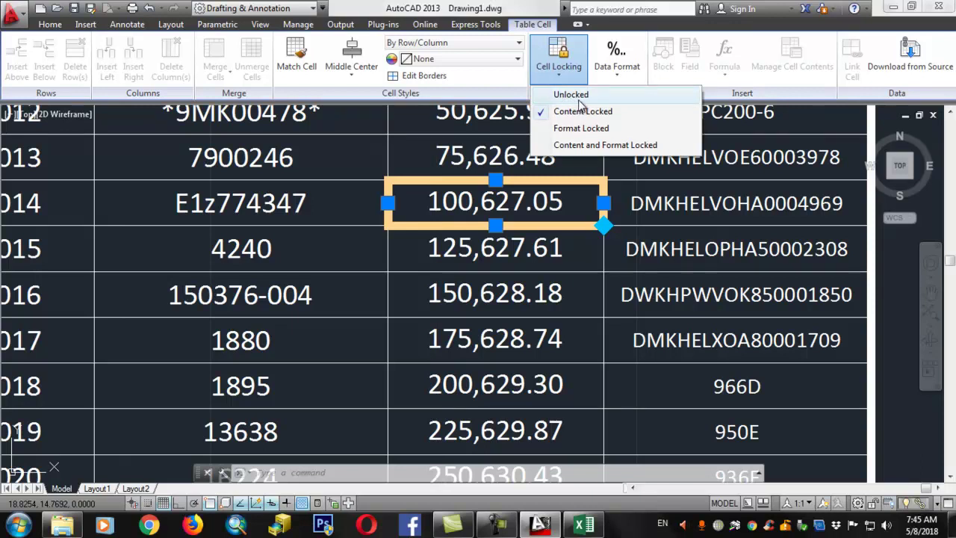
{"action": "left_click", "coordinate": [579, 97]}
{"action": "mouse_move", "coordinate": [515, 211]}
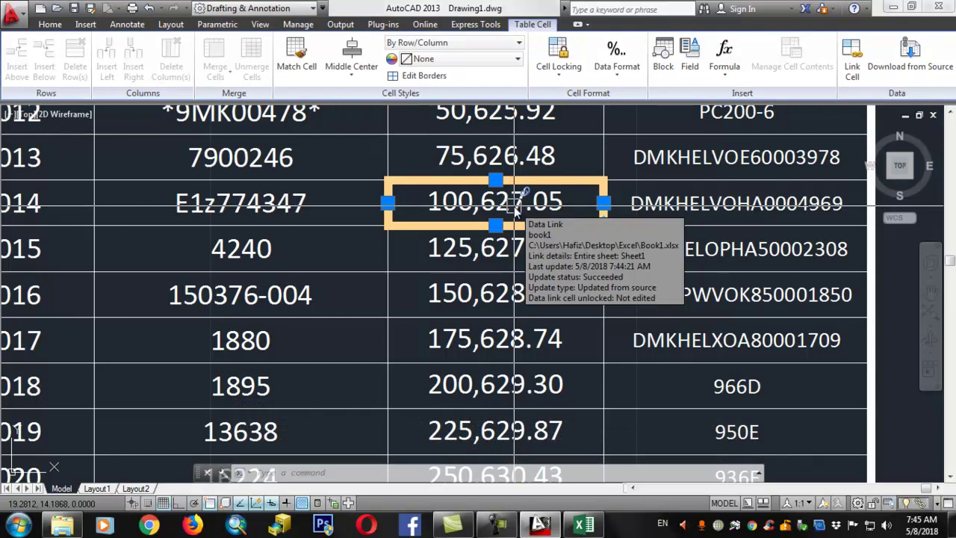
{"action": "double_click", "coordinate": [514, 212]}
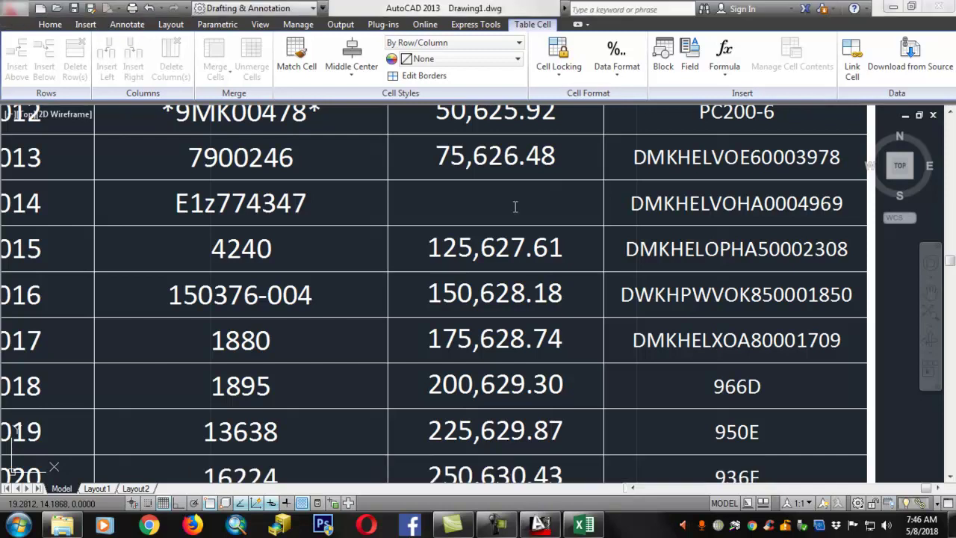
{"action": "type", "text": "ASIF"}
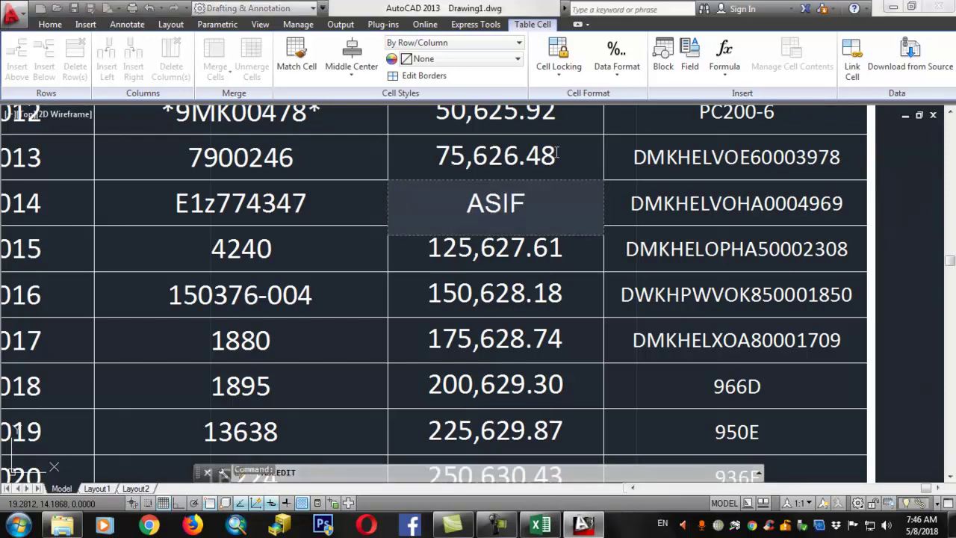
{"action": "left_click", "coordinate": [581, 260]}
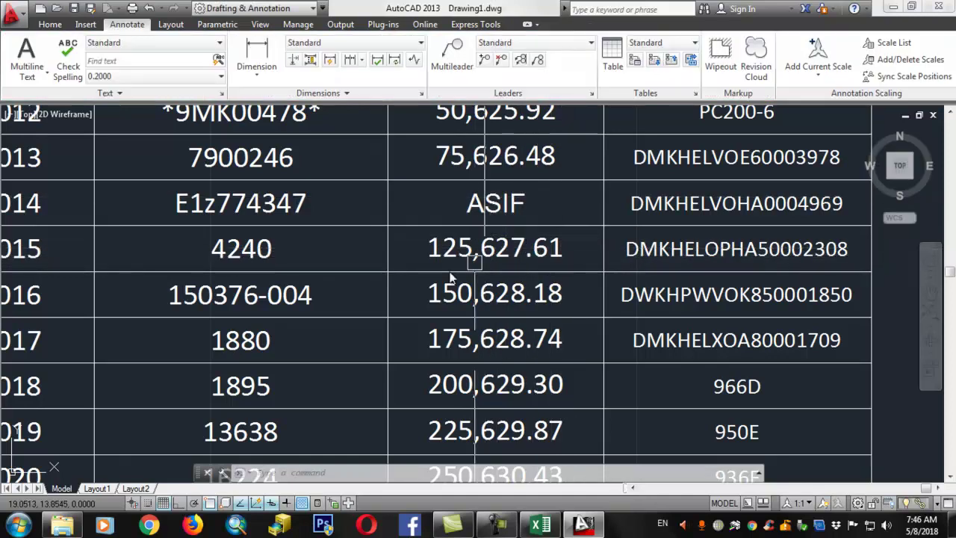
Unlock the column B cell in the 2014 row and replace its content with 1536
{"action": "scroll", "coordinate": [571, 258], "scroll_direction": "down", "scroll_amount": 4}
{"action": "scroll", "coordinate": [535, 237], "scroll_direction": "up", "scroll_amount": 5}
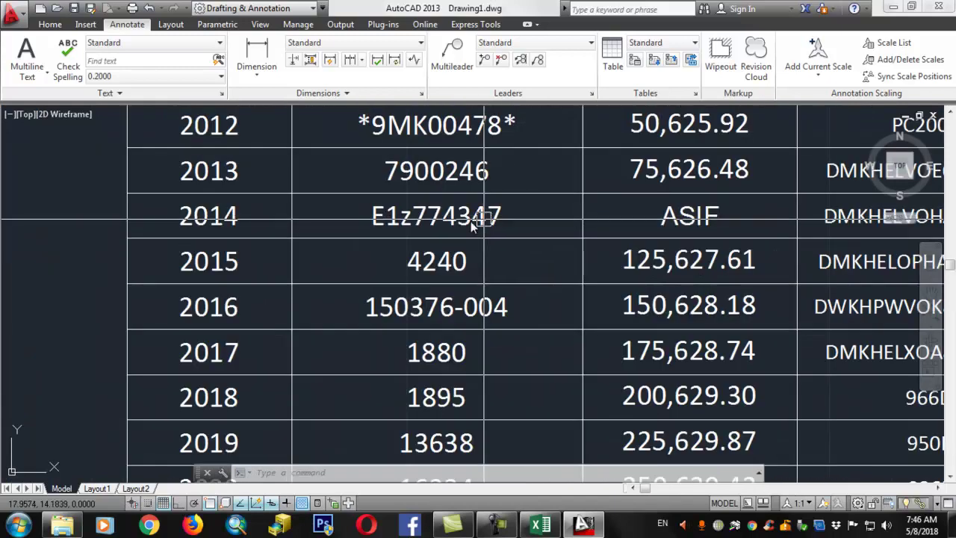
{"action": "left_click", "coordinate": [455, 222]}
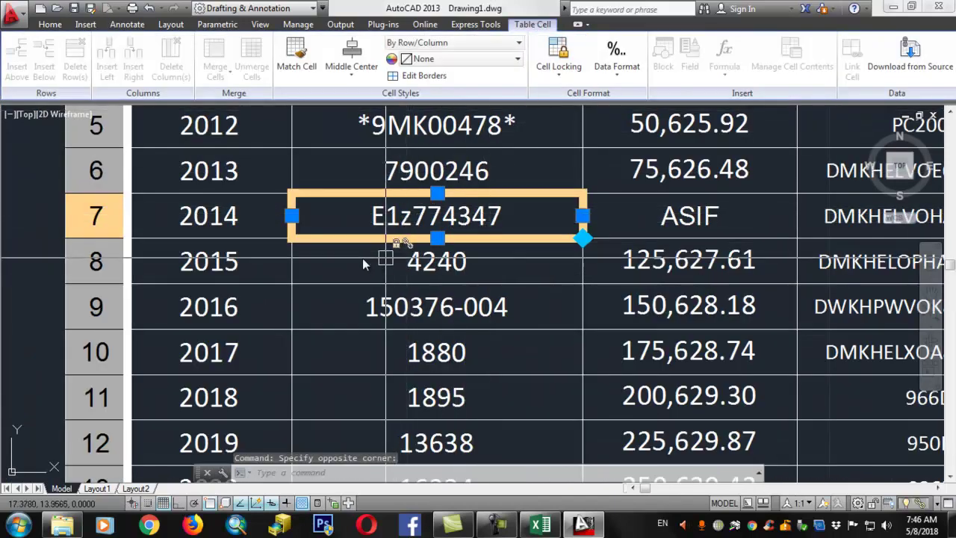
{"action": "left_click", "coordinate": [559, 66]}
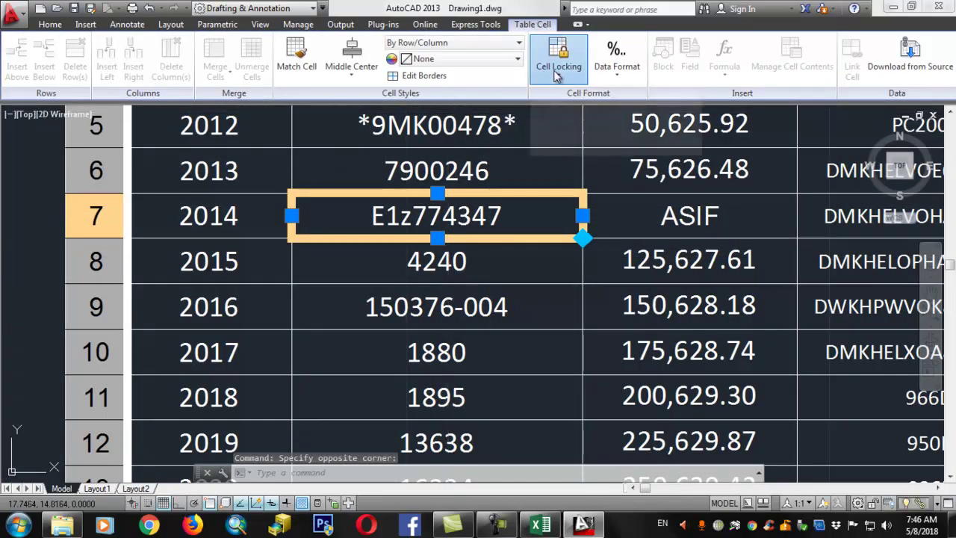
{"action": "left_click", "coordinate": [570, 95]}
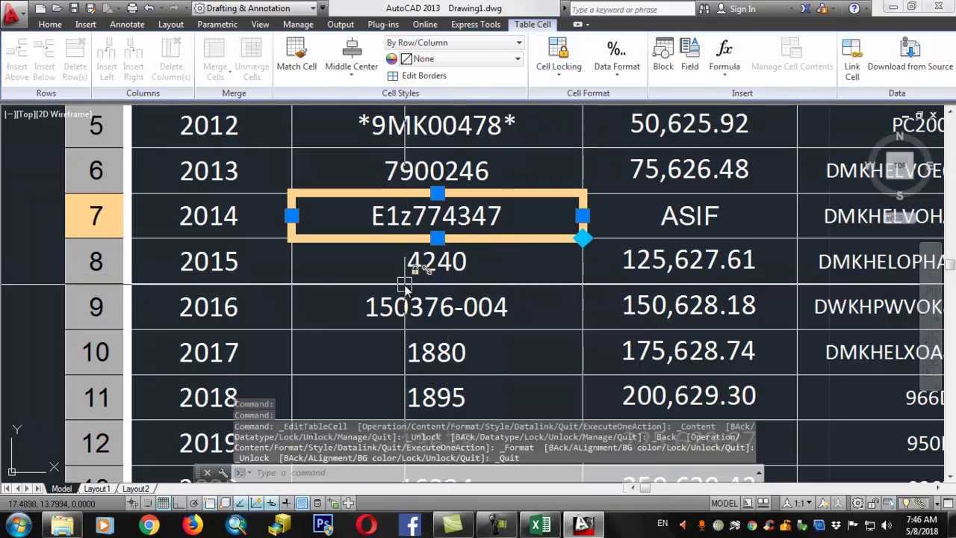
{"action": "key", "text": "Delete"}
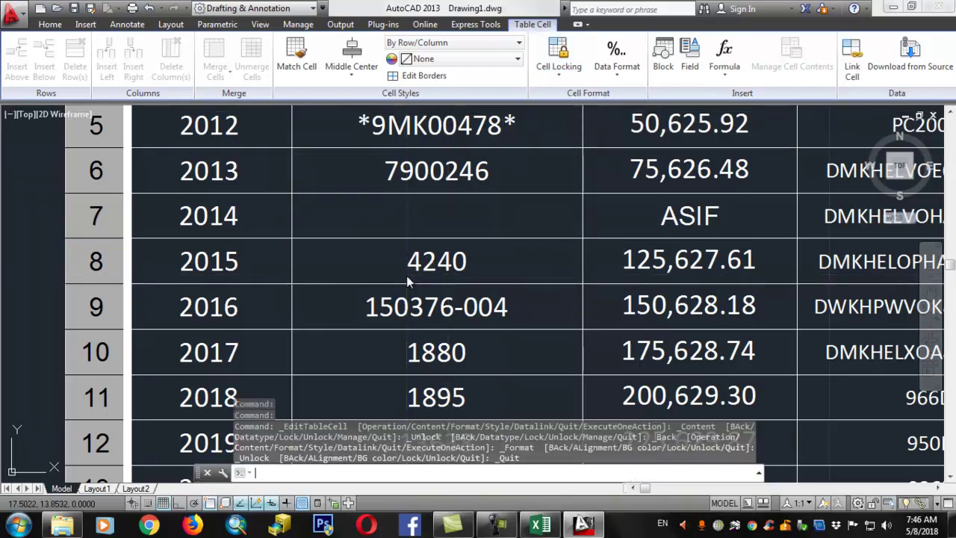
{"action": "type", "text": "1536"}
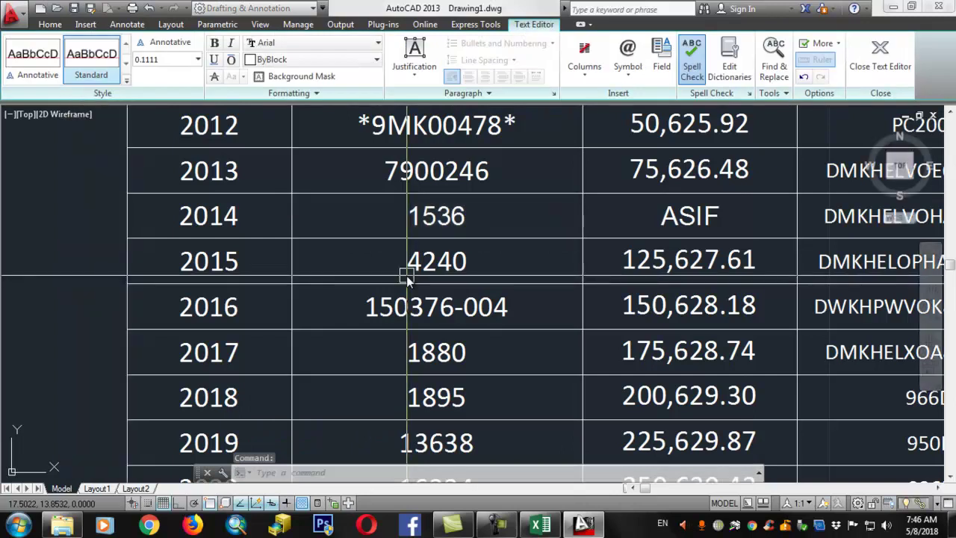
{"action": "key", "text": "Escape"}
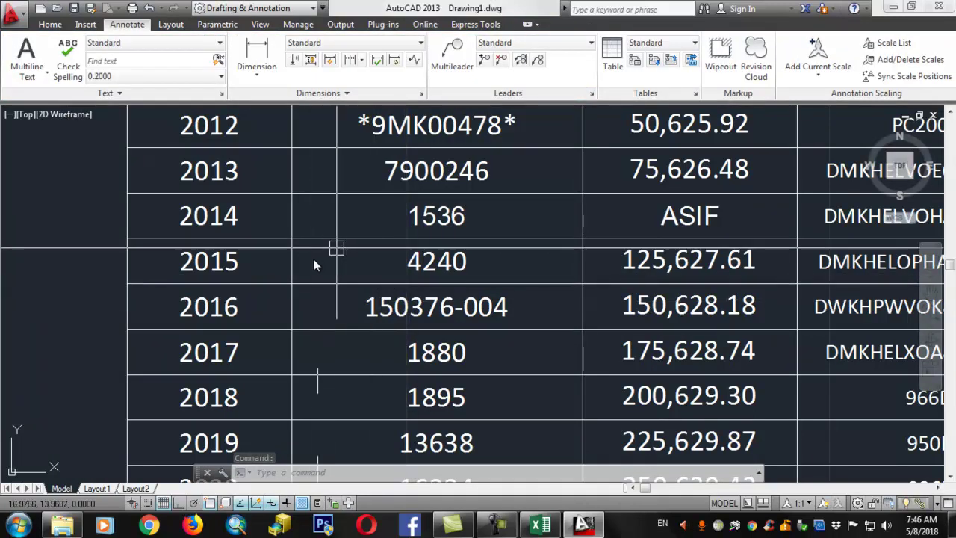
{"action": "scroll", "coordinate": [324, 216], "scroll_direction": "down", "scroll_amount": 2}
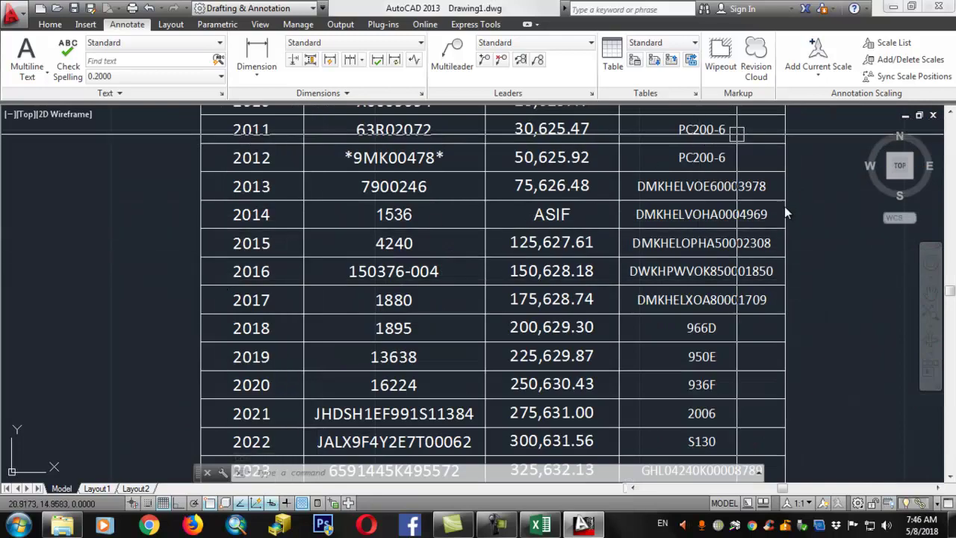
{"action": "middle_click_drag", "start_coordinate": [694, 255], "coordinate": [616, 298]}
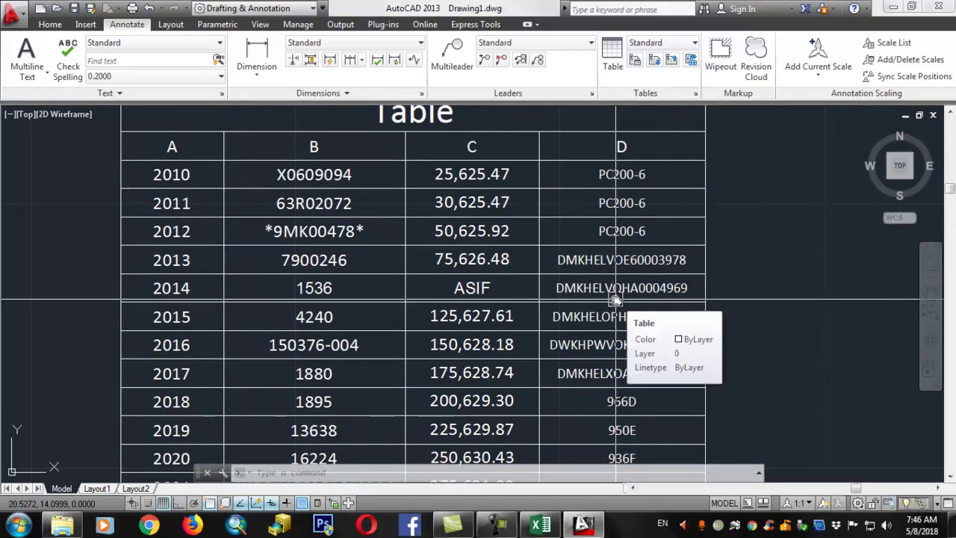
{"action": "left_click", "coordinate": [782, 277]}
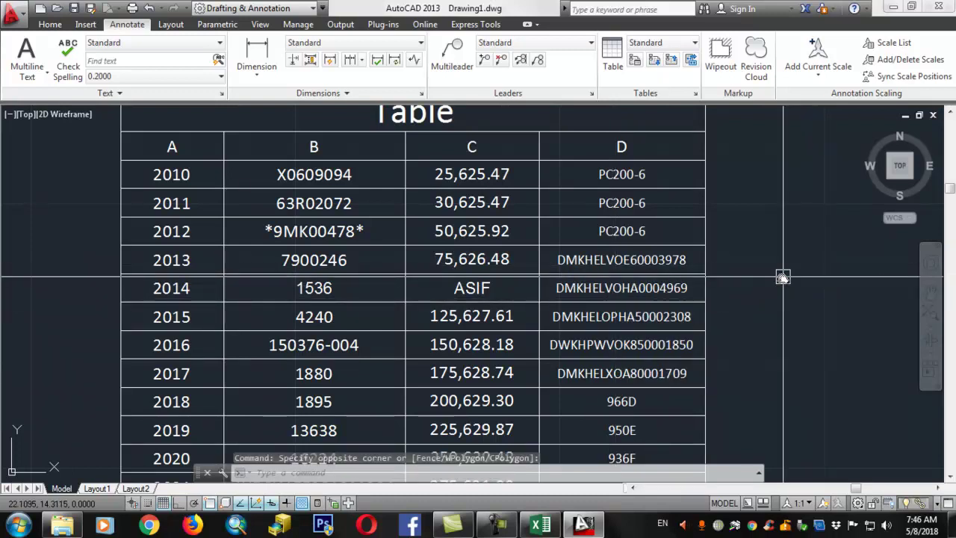
{"action": "key", "text": "Escape"}
{"action": "key", "text": "Escape"}
{"action": "key", "text": "Escape"}
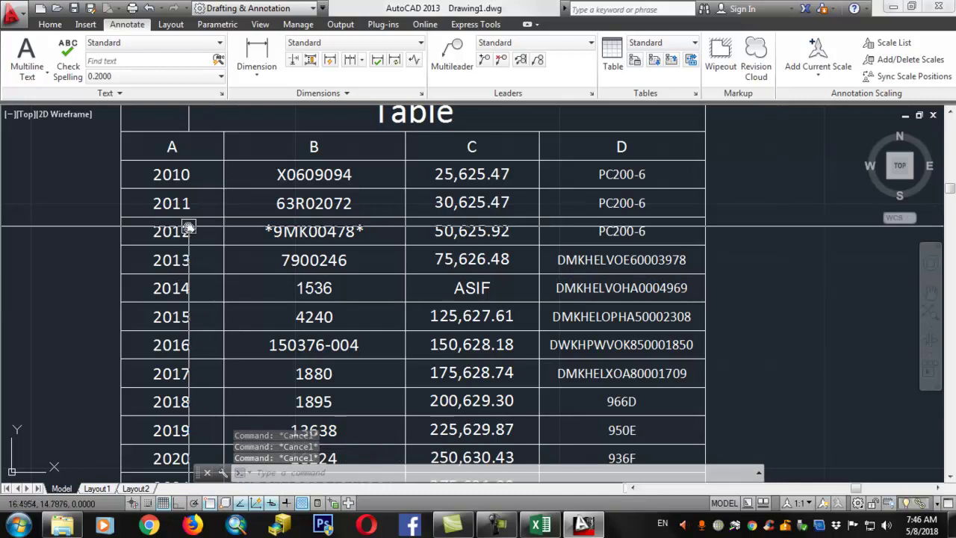
Insert an empty Standard-style table with 5 columns and 10 data rows to the right of the linked table
{"action": "scroll", "coordinate": [219, 215], "scroll_direction": "down", "scroll_amount": 4}
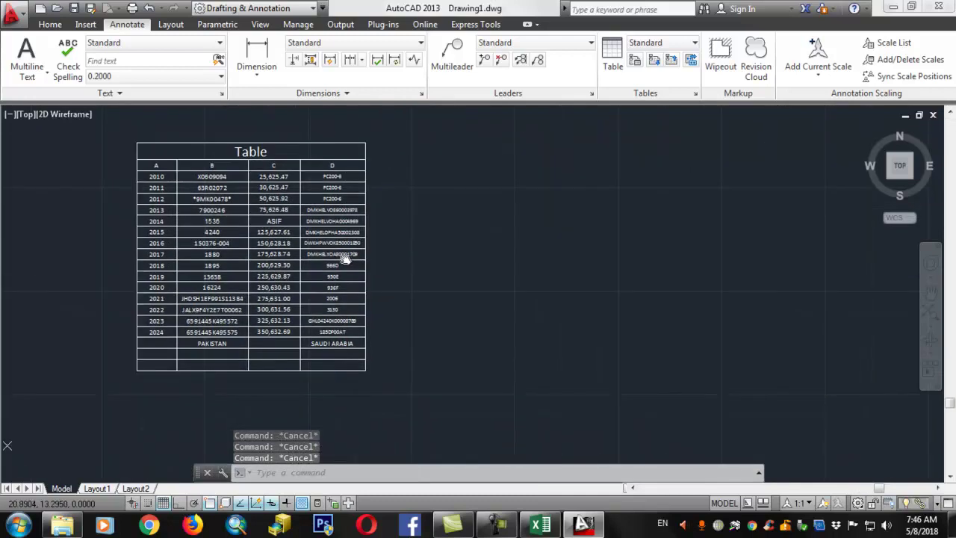
{"action": "middle_click_drag", "start_coordinate": [345, 258], "coordinate": [323, 285]}
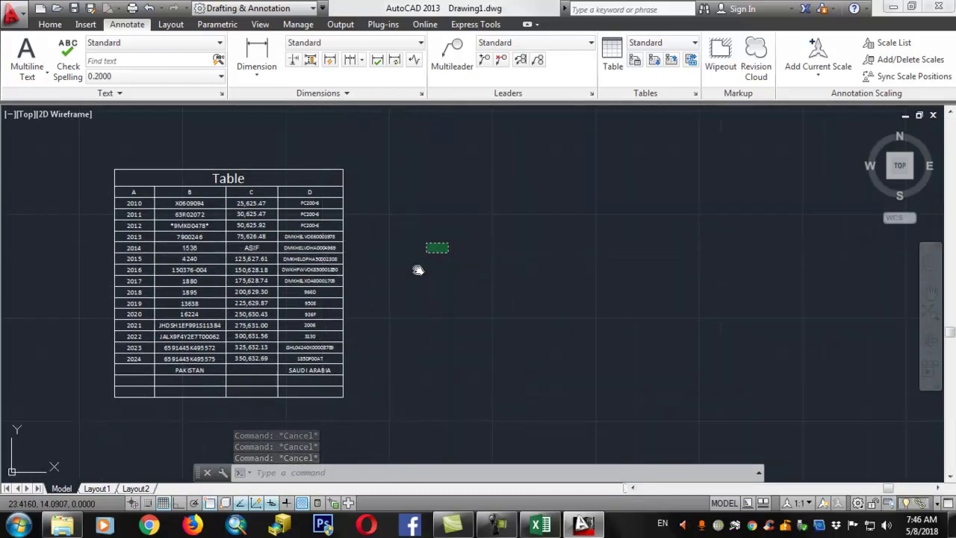
{"action": "left_click", "coordinate": [417, 270]}
{"action": "key", "text": "Escape"}
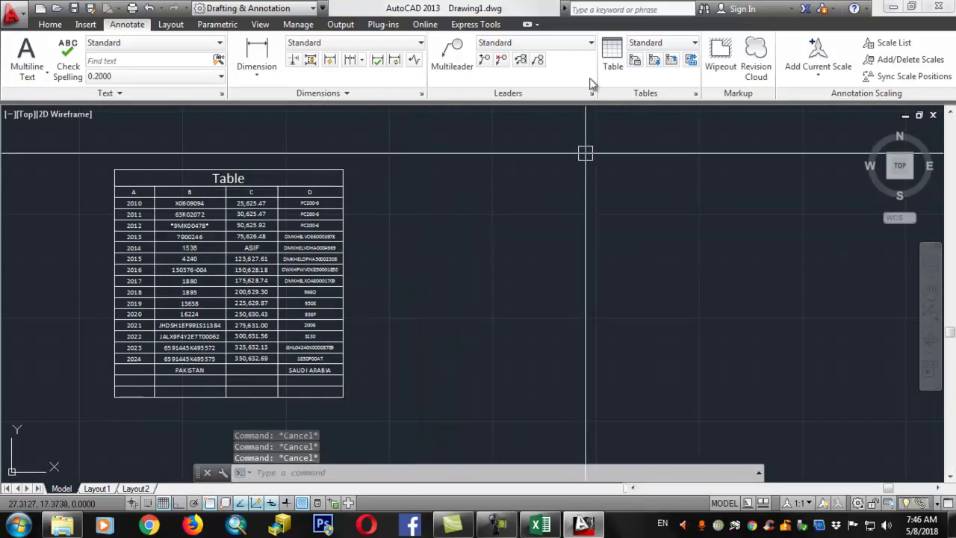
{"action": "left_click", "coordinate": [613, 53]}
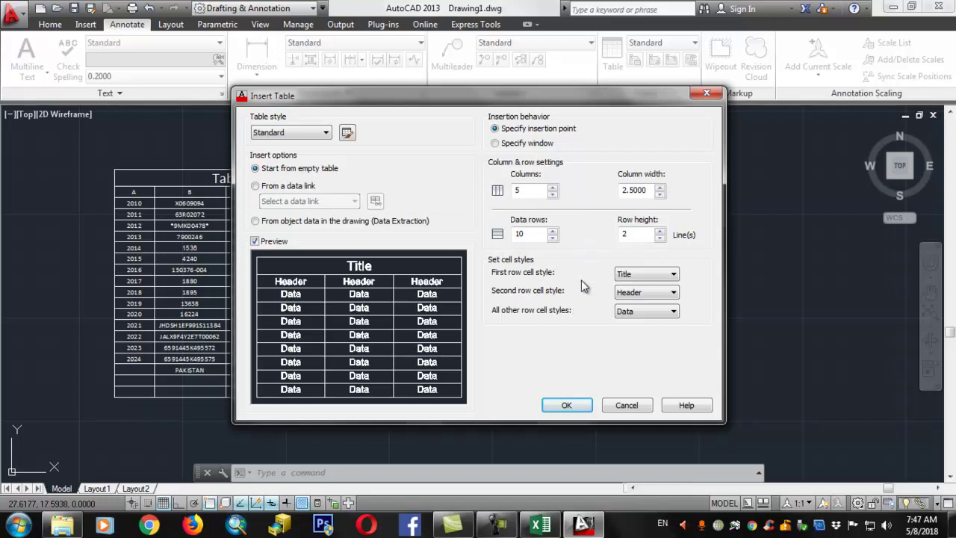
{"action": "left_click", "coordinate": [567, 405]}
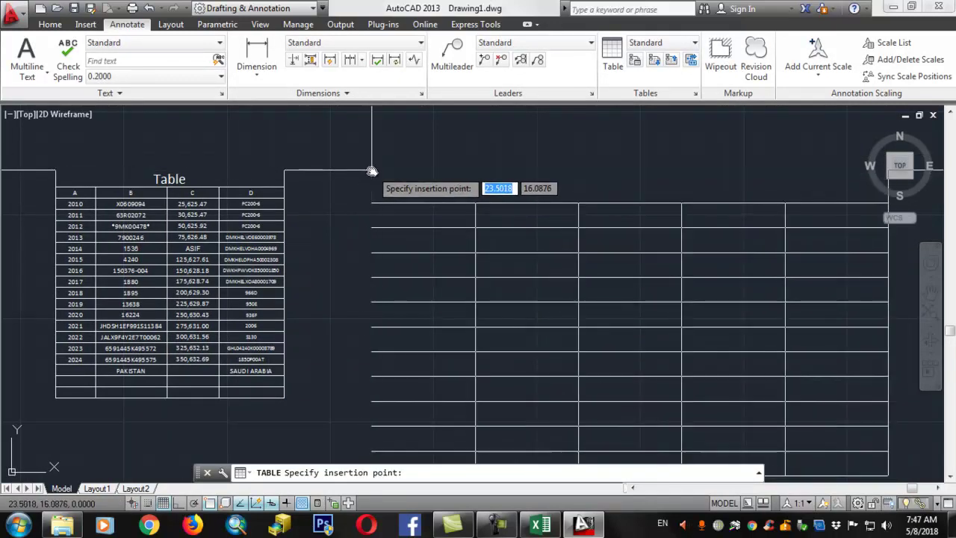
{"action": "left_click", "coordinate": [371, 170]}
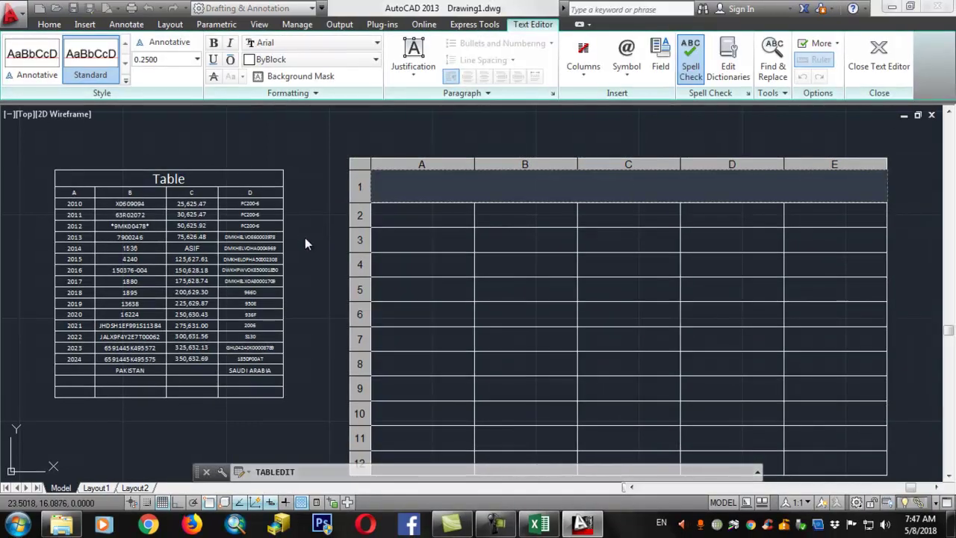
Enter TABLE as the title of the new table
{"action": "type", "text": "TALB"}
{"action": "key", "text": "BackSpace"}
{"action": "key", "text": "BackSpace"}
{"action": "type", "text": "BLE"}
{"action": "key", "text": "Return"}
Enter 1, 2 and 3 in cells A2 to A4 of the new table and leave A5 empty
{"action": "type", "text": "1"}
{"action": "key", "text": "Return"}
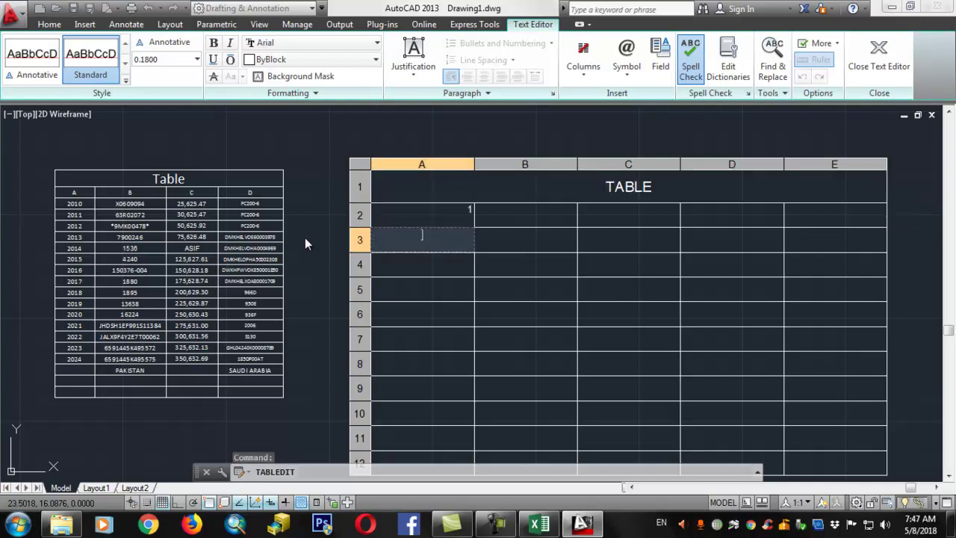
{"action": "type", "text": "2"}
{"action": "key", "text": "Return"}
{"action": "type", "text": "3"}
{"action": "key", "text": "Return"}
{"action": "key", "text": "Return"}
Fill cells A6 to A12 of the new table with 56, 9, 8, 32, 14, 26 and 35
{"action": "type", "text": "56"}
{"action": "key", "text": "Return"}
{"action": "type", "text": "9"}
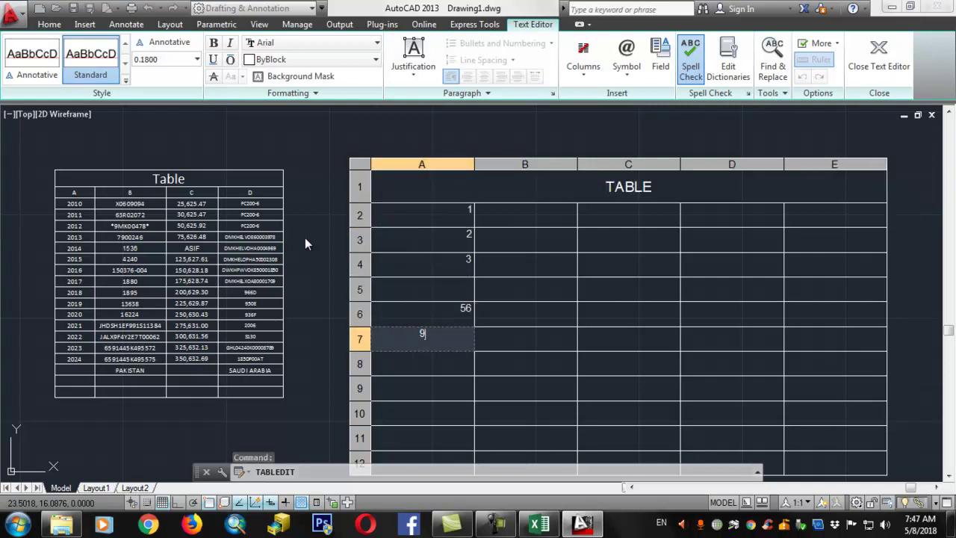
{"action": "key", "text": "Return"}
{"action": "type", "text": "8"}
{"action": "key", "text": "Return"}
{"action": "type", "text": "32"}
{"action": "key", "text": "Return"}
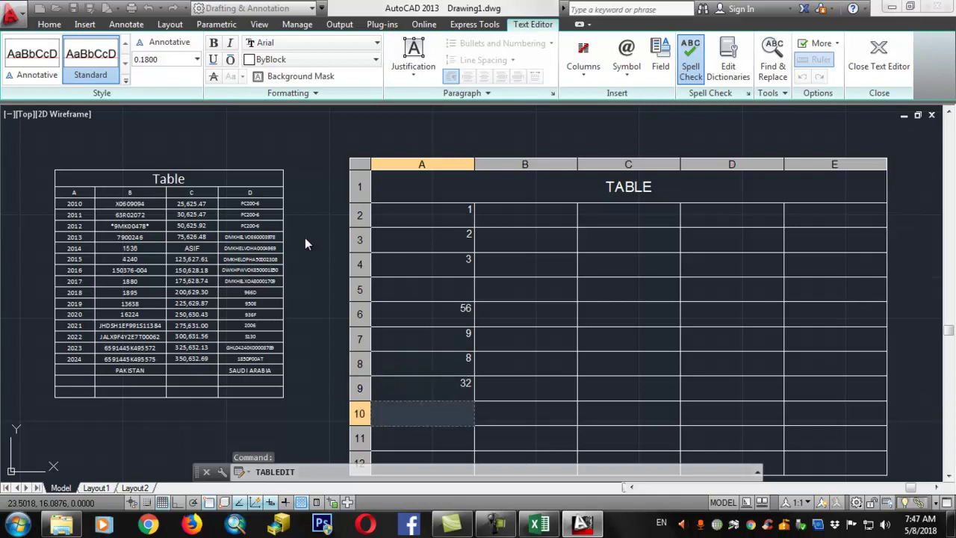
{"action": "type", "text": "14"}
{"action": "key", "text": "Return"}
{"action": "type", "text": "26"}
{"action": "key", "text": "Return"}
{"action": "type", "text": "35"}
{"action": "key", "text": "Return"}
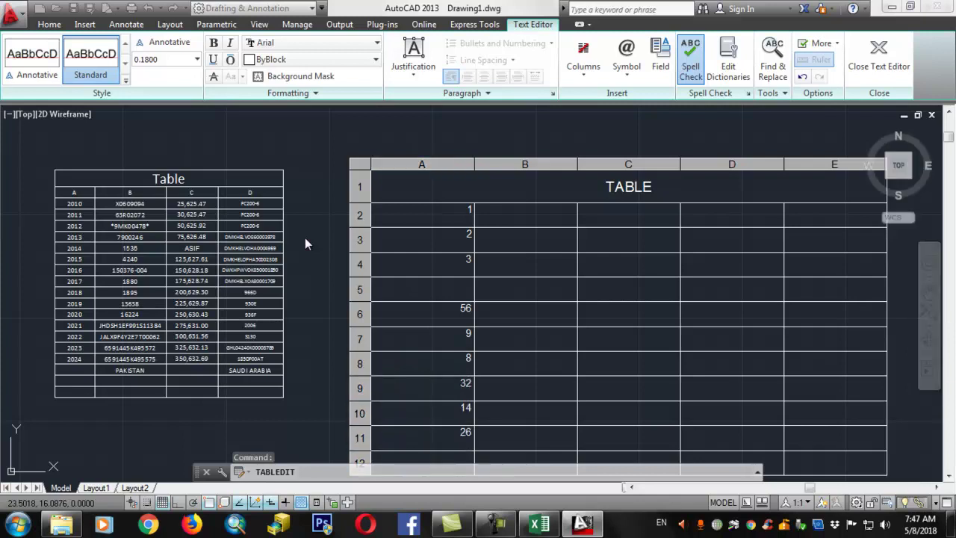
{"action": "type", "text": "63"}
{"action": "key", "text": "Return"}
{"action": "type", "text": "25"}
{"action": "key", "text": "Return"}
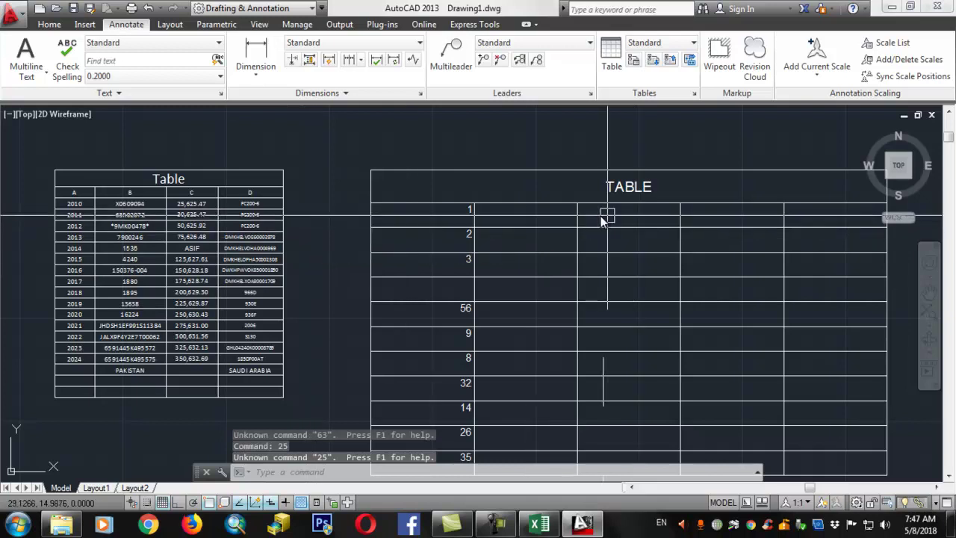
Enter K in cell C2, AS in C3 and WE in C5 of the new table, leaving C4 empty
{"action": "left_click", "coordinate": [635, 217]}
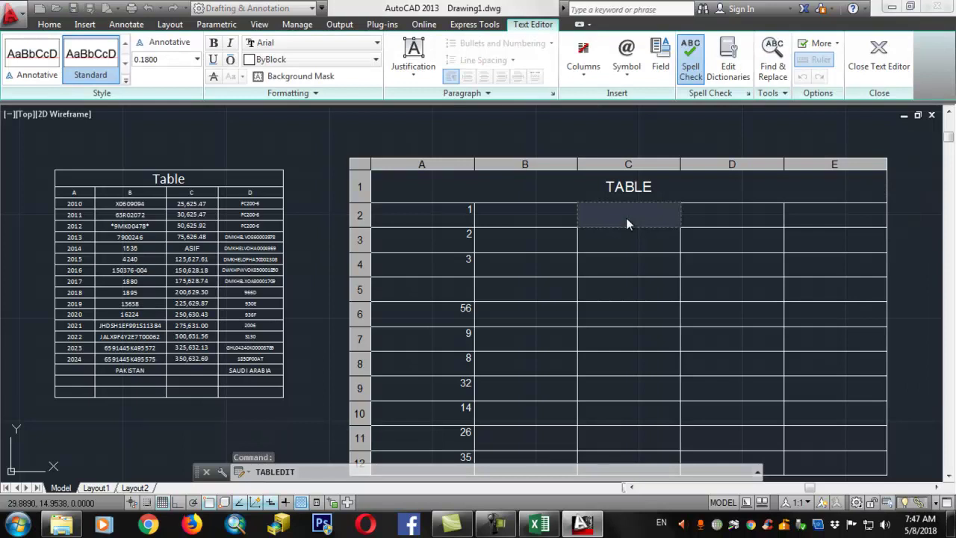
{"action": "key", "text": "Return"}
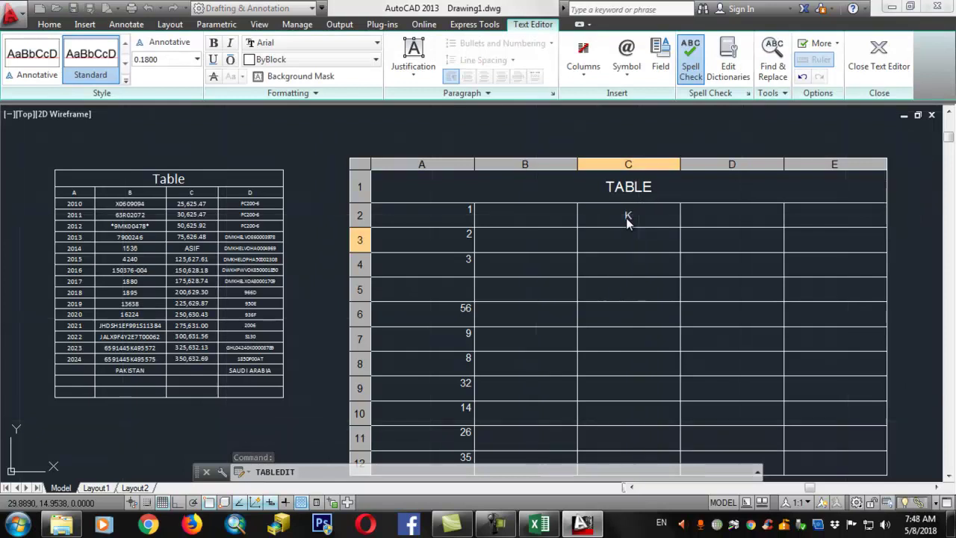
{"action": "type", "text": "AS"}
{"action": "key", "text": "Return"}
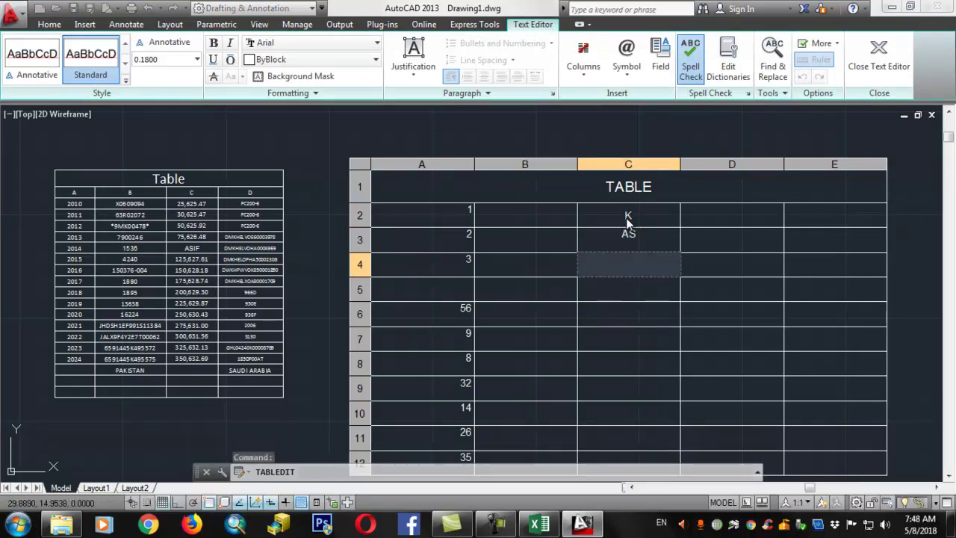
{"action": "key", "text": "Return"}
{"action": "type", "text": "WE"}
{"action": "key", "text": "Return"}
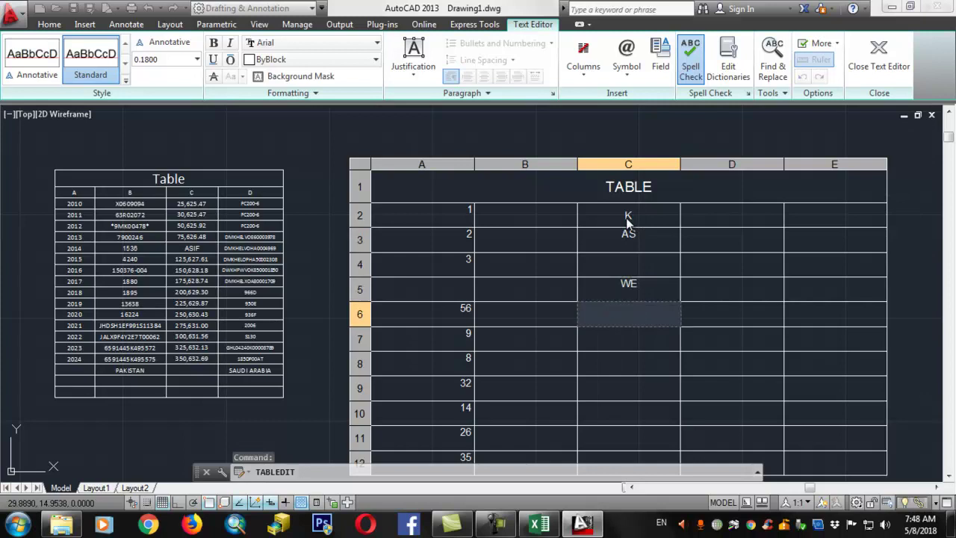
Fill cells C6 to C12 of the new table with G, H, J, U, Y, R and B
{"action": "type", "text": "G H J U Y "}
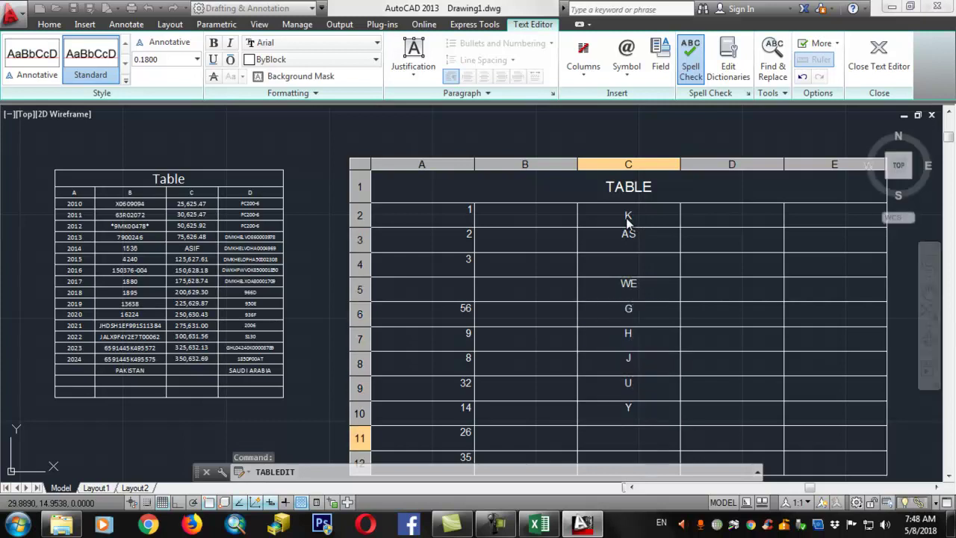
{"action": "type", "text": "R"}
{"action": "key", "text": "Return"}
{"action": "type", "text": "B"}
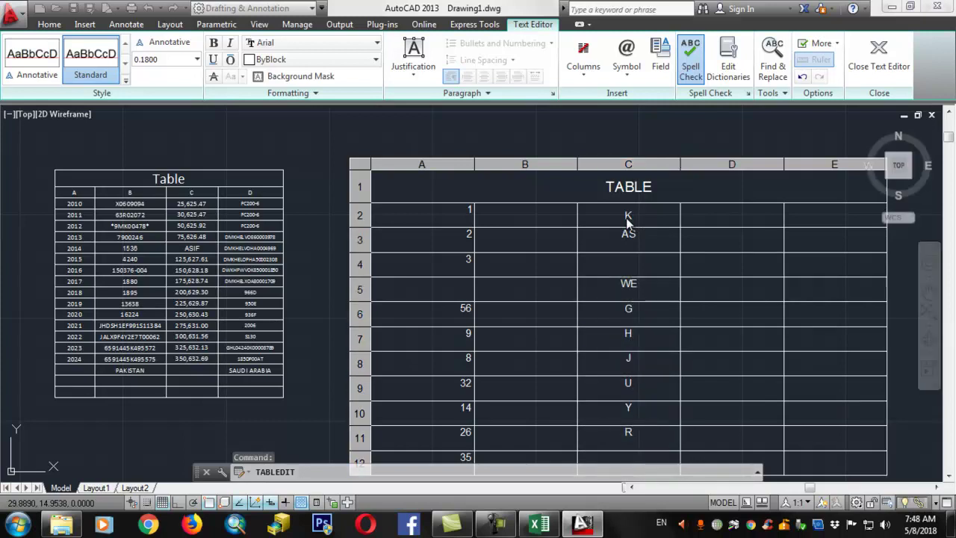
{"action": "key", "text": "Escape"}
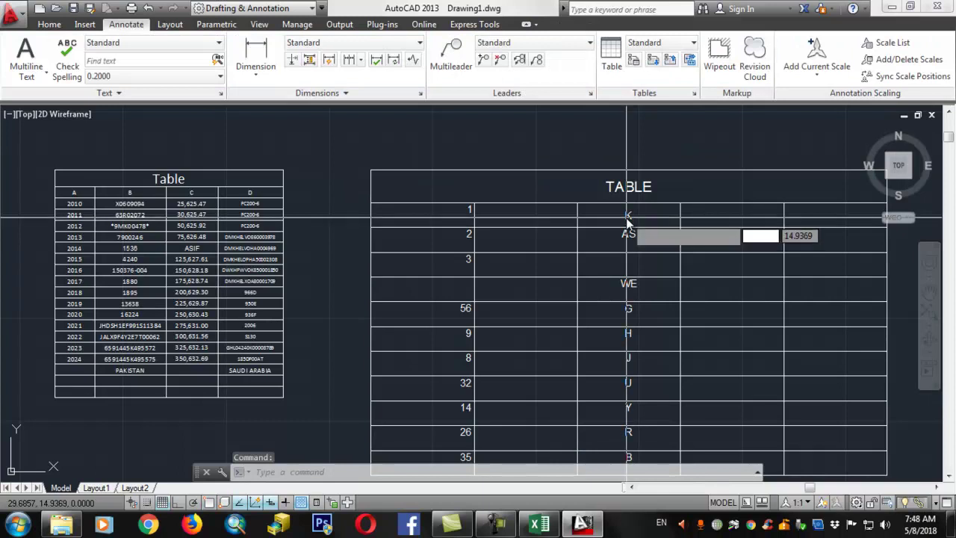
{"action": "type", "text": "h"}
{"action": "key", "text": "Return"}
{"action": "key", "text": "Escape"}
{"action": "key", "text": "Escape"}
{"action": "key", "text": "Escape"}
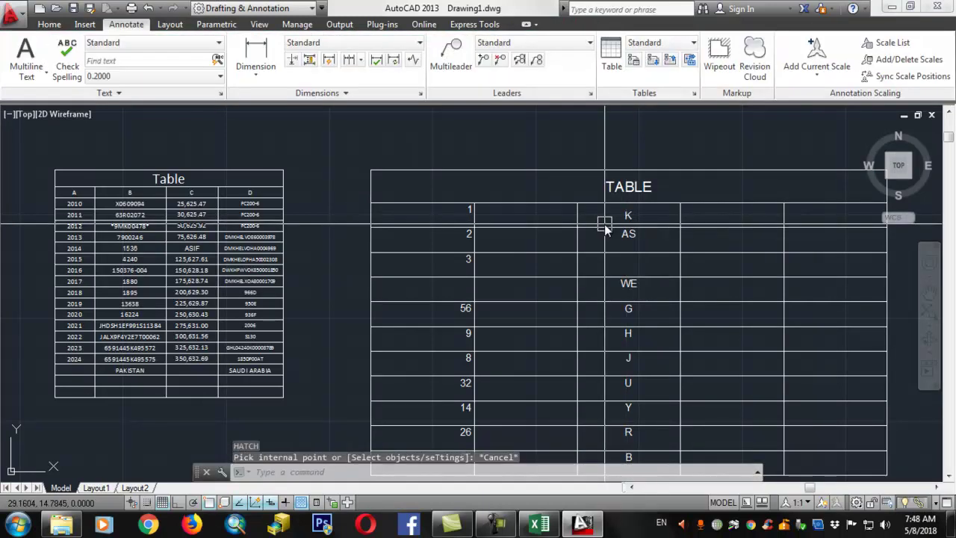
{"action": "scroll", "coordinate": [491, 192], "scroll_direction": "down", "scroll_amount": 3}
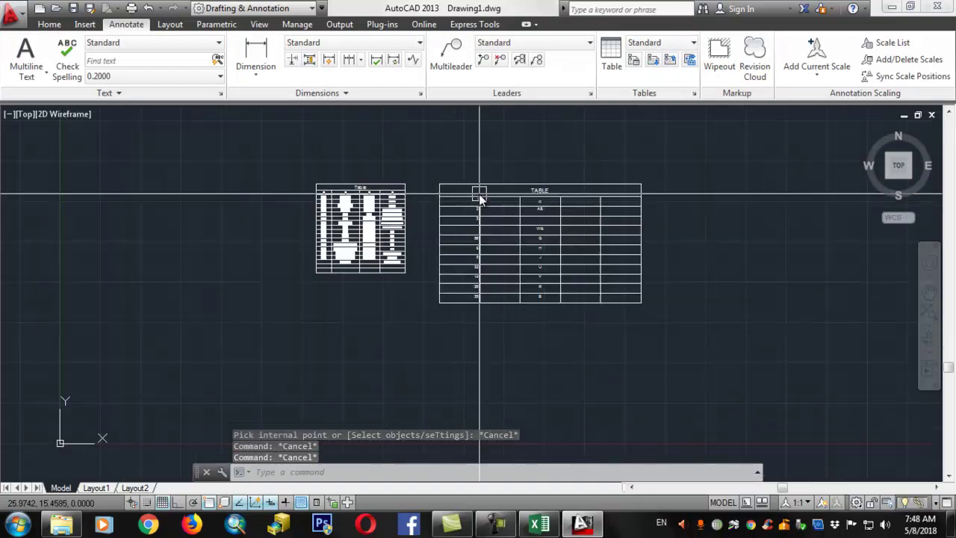
{"action": "scroll", "coordinate": [533, 246], "scroll_direction": "up", "scroll_amount": 3}
{"action": "middle_click_drag", "start_coordinate": [640, 264], "coordinate": [575, 284]}
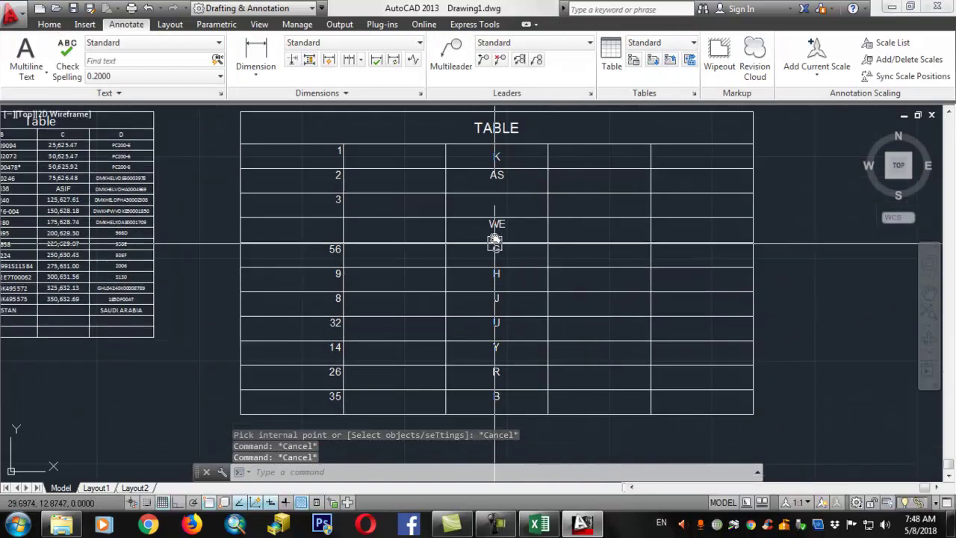
{"action": "scroll", "coordinate": [527, 222], "scroll_direction": "down", "scroll_amount": 2}
{"action": "middle_click_drag", "start_coordinate": [379, 145], "coordinate": [380, 200]}
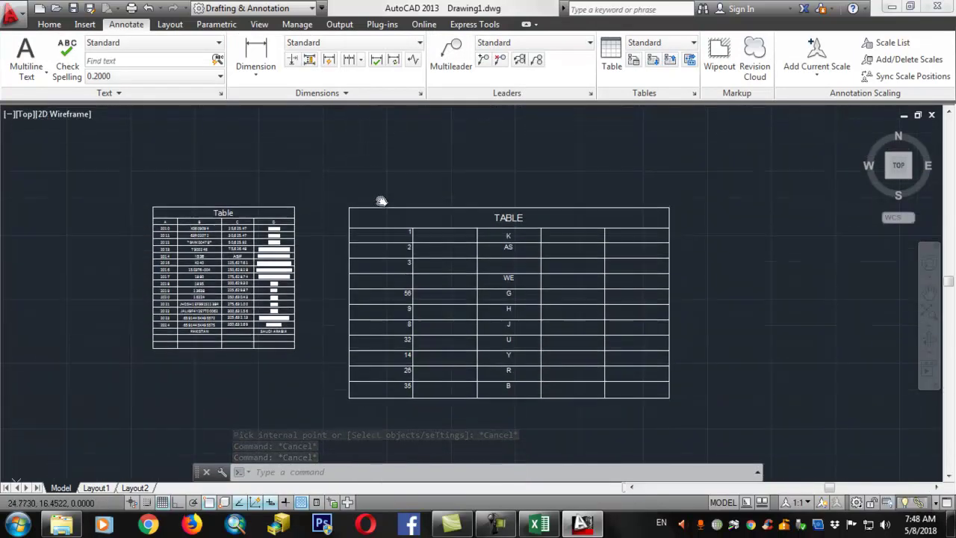
{"action": "left_click", "coordinate": [410, 191]}
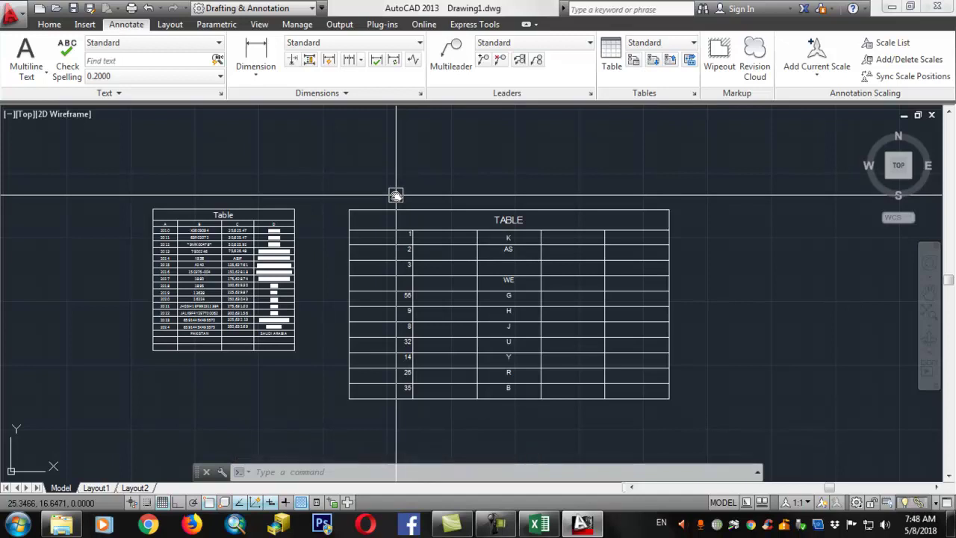
{"action": "type", "text": "TABLE"}
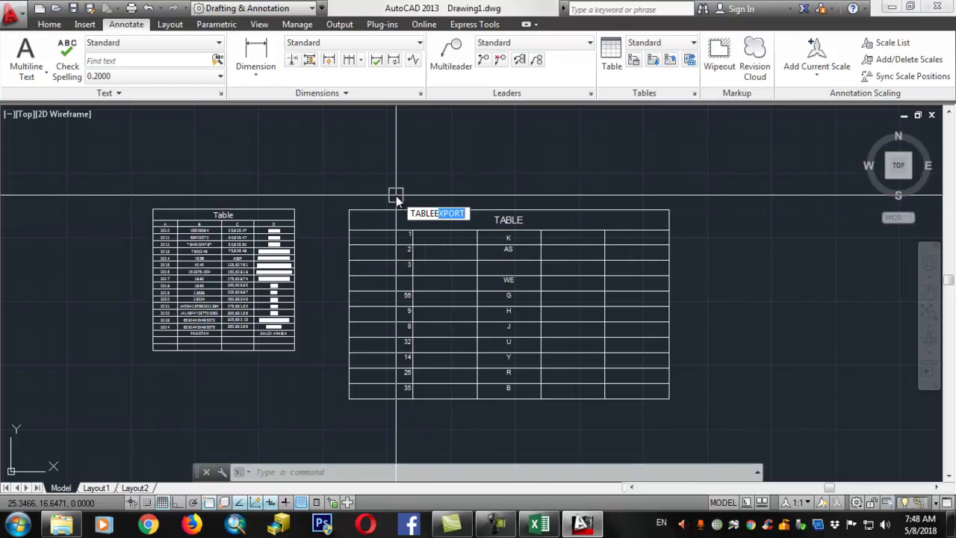
{"action": "type", "text": "EB"}
{"action": "key", "text": "Return"}
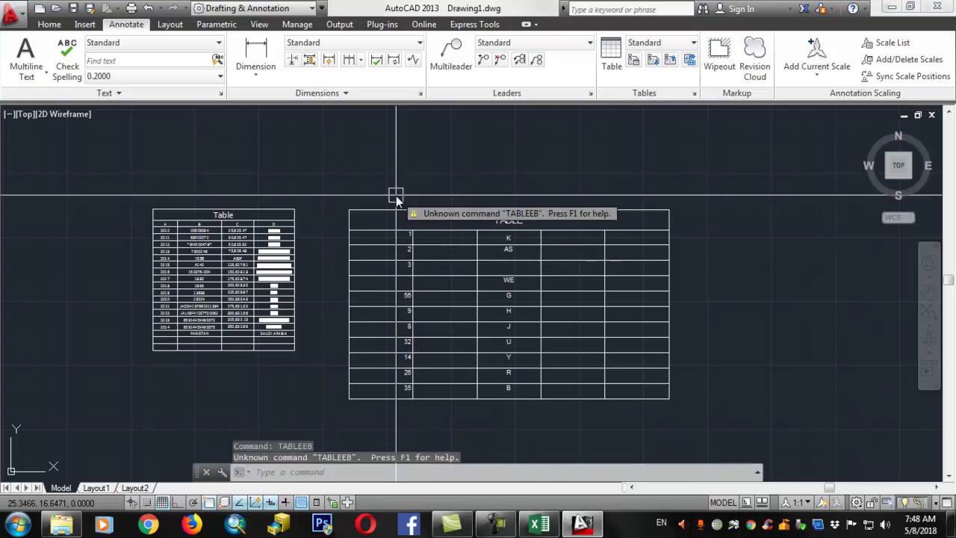
Export the filled TABLE with the TABLEEXPORT command to the Excel folder as the comma-delimited file Table1.csv
{"action": "type", "text": "TA"}
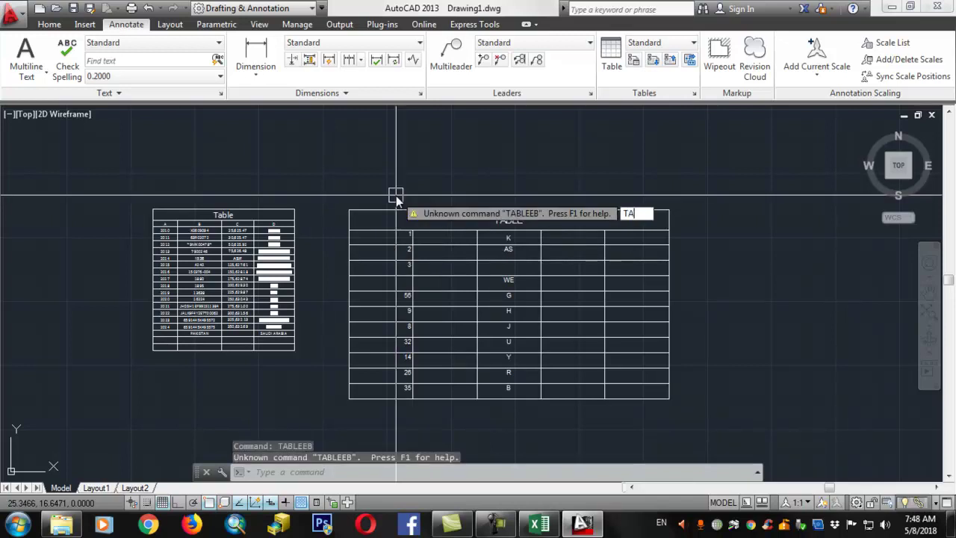
{"action": "type", "text": "BLE"}
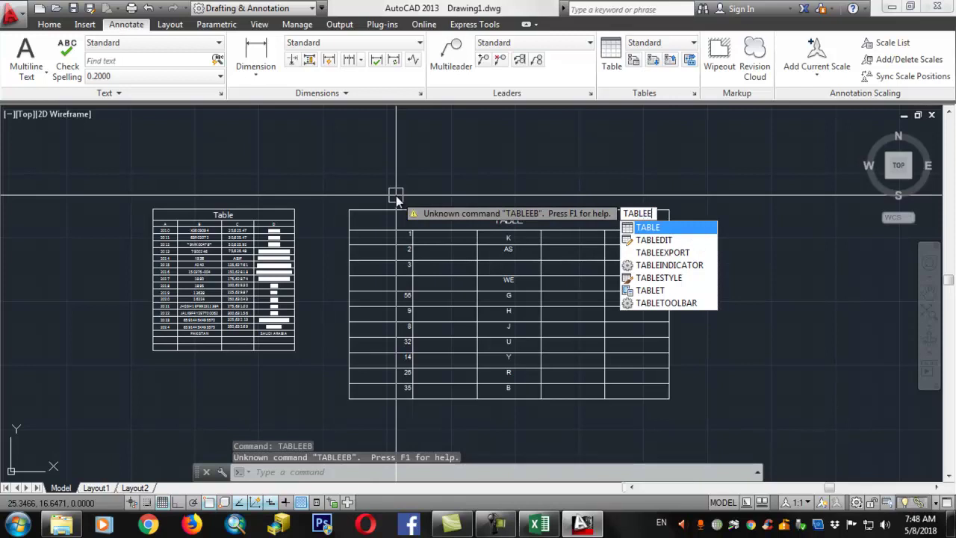
{"action": "type", "text": "E"}
{"action": "key", "text": "Return"}
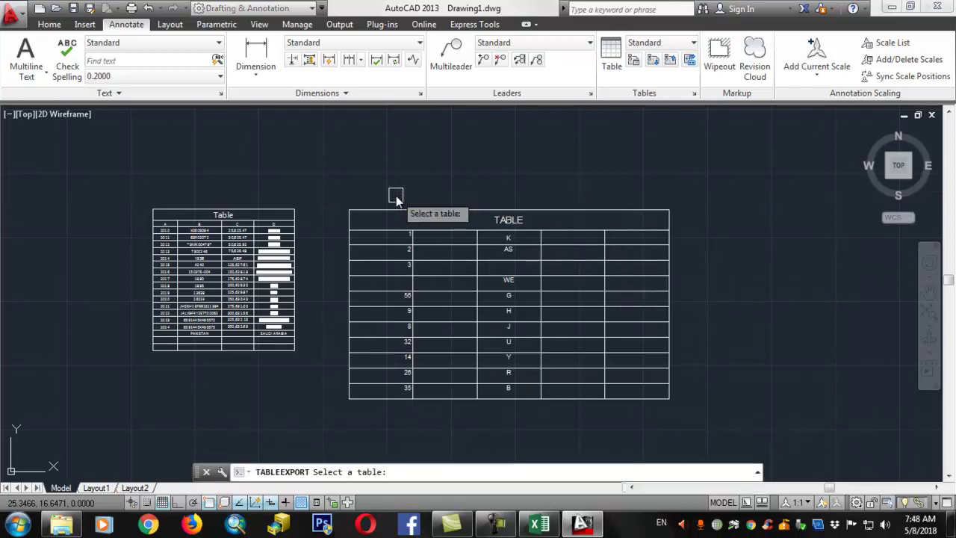
{"action": "left_click", "coordinate": [436, 209]}
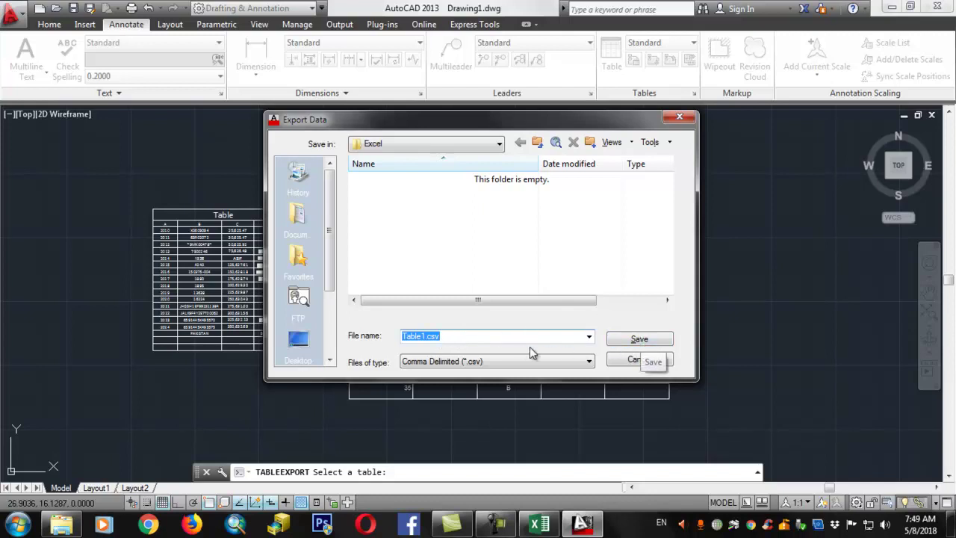
{"action": "left_click", "coordinate": [641, 341]}
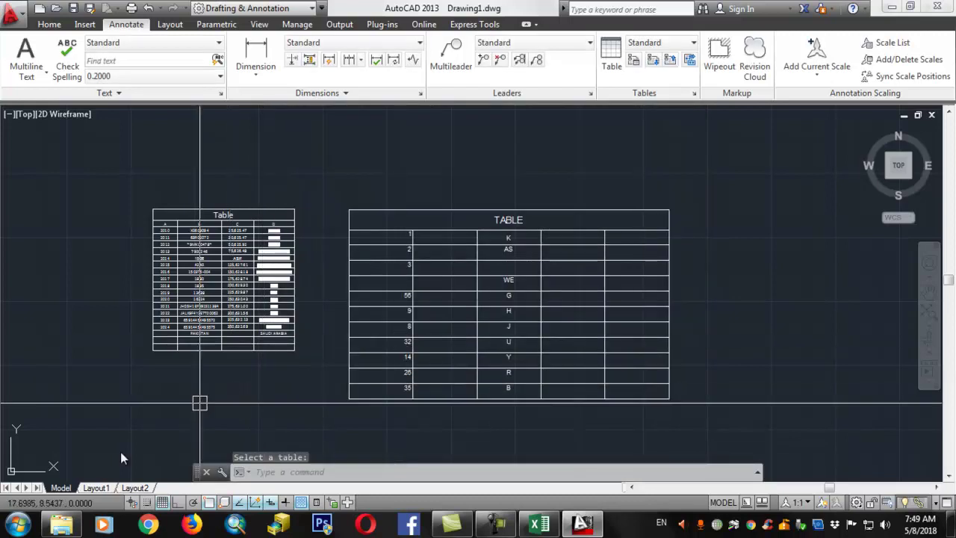
Switch to the Excel folder in Windows Explorer and open the exported Table1 file in Excel to check its data
{"action": "left_click", "coordinate": [61, 525]}
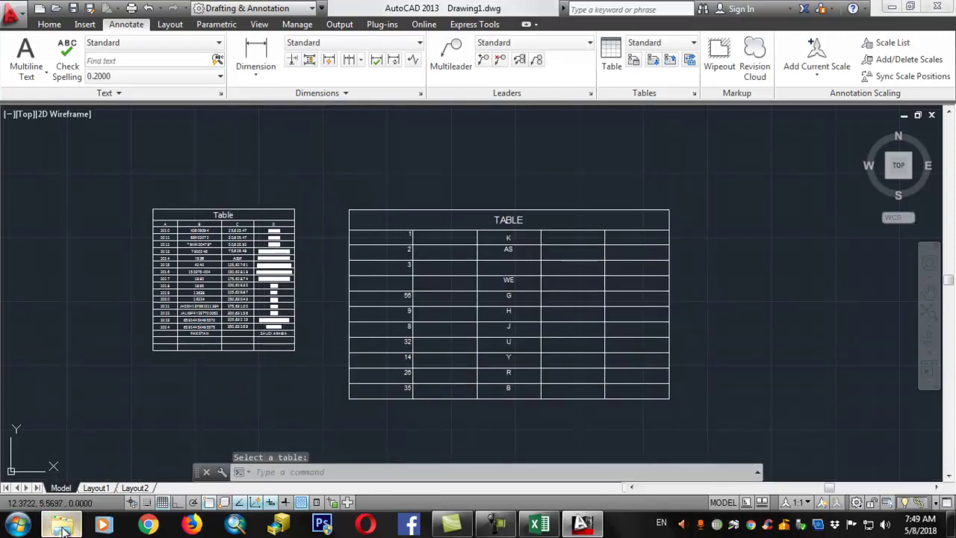
{"action": "left_click", "coordinate": [184, 167]}
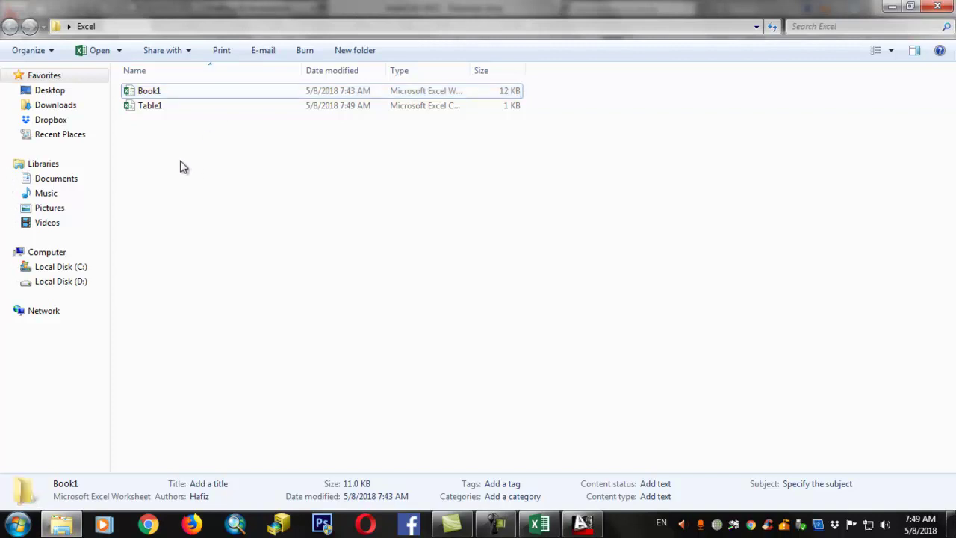
{"action": "left_click", "coordinate": [165, 110]}
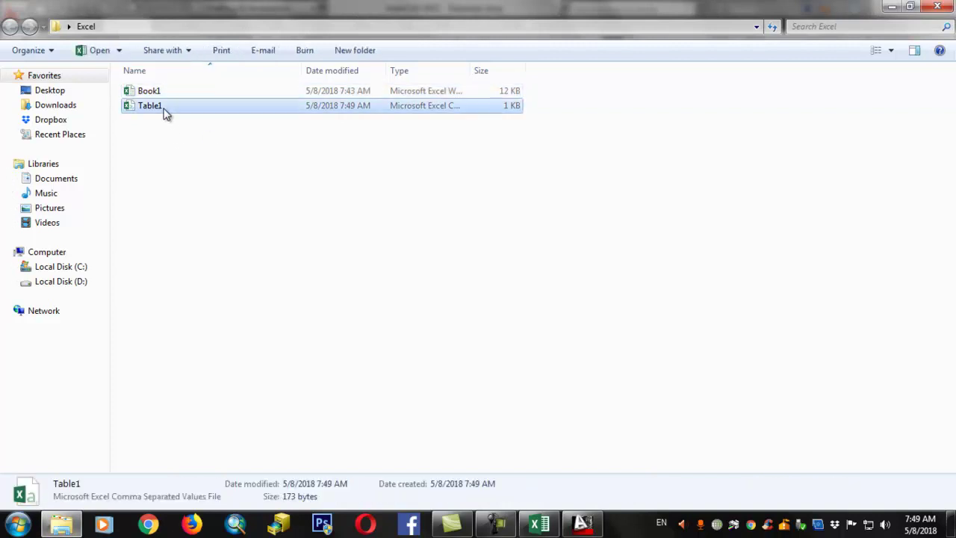
{"action": "double_click", "coordinate": [165, 109]}
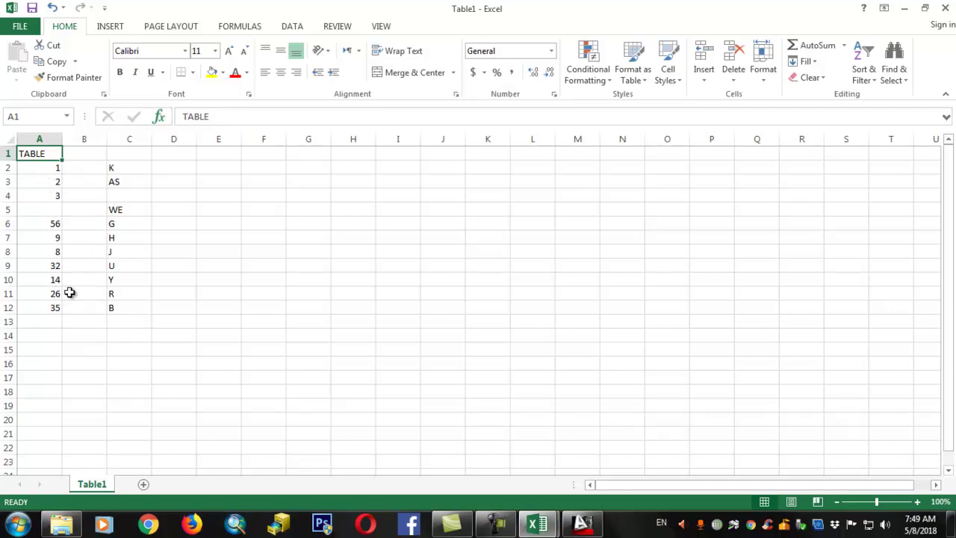
Minimise the Table1 spreadsheet and switch back to AutoCAD to view both tables in the drawing
{"action": "left_click", "coordinate": [900, 11]}
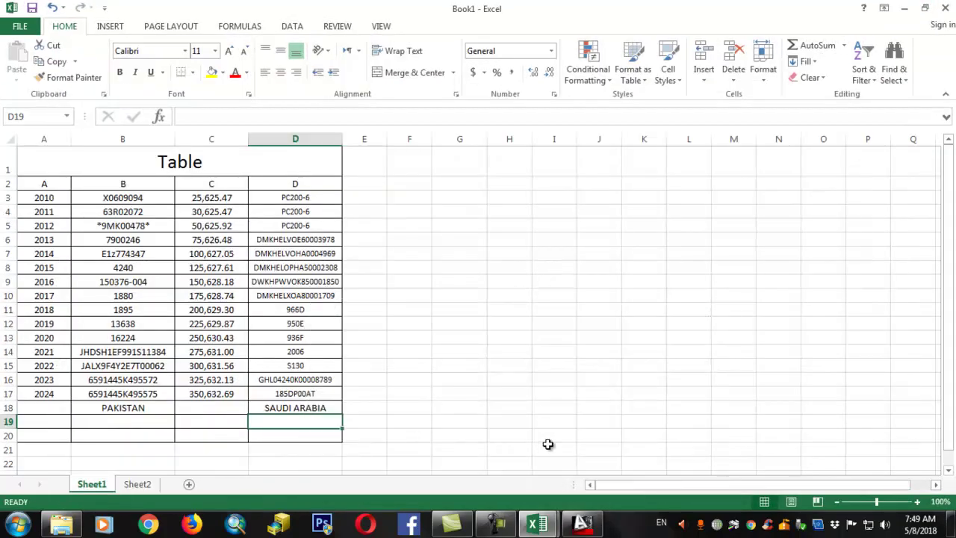
{"action": "left_click", "coordinate": [582, 523]}
{"action": "left_click", "coordinate": [379, 425]}
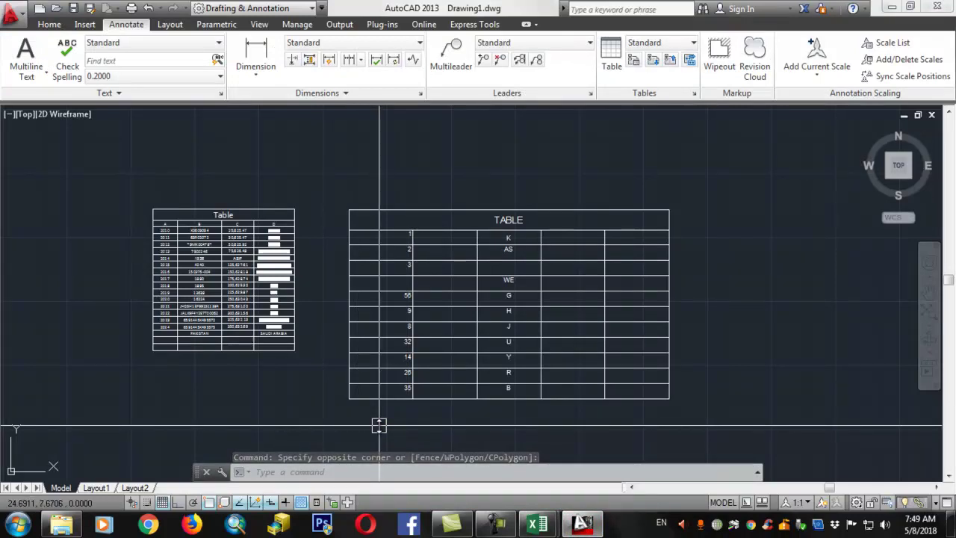
{"action": "middle_click_drag", "start_coordinate": [270, 404], "coordinate": [347, 366]}
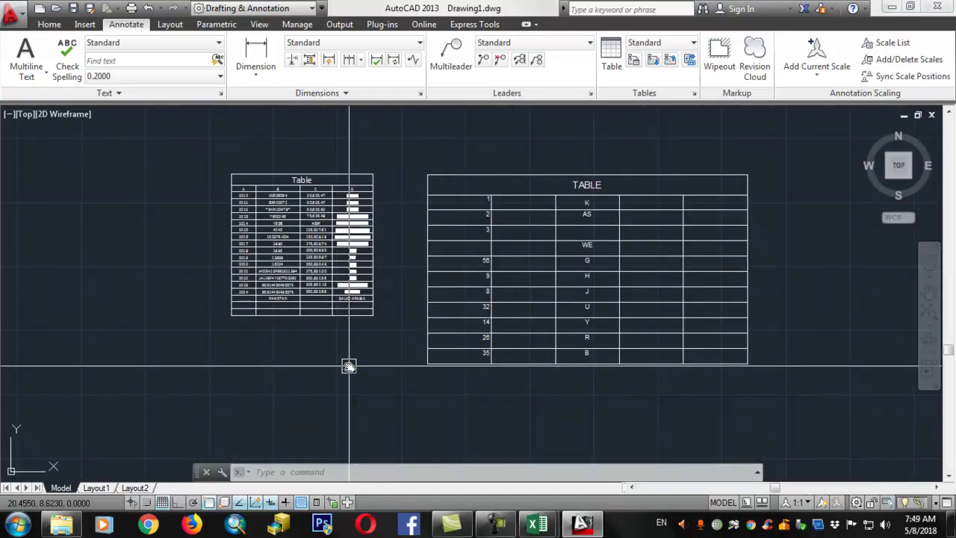